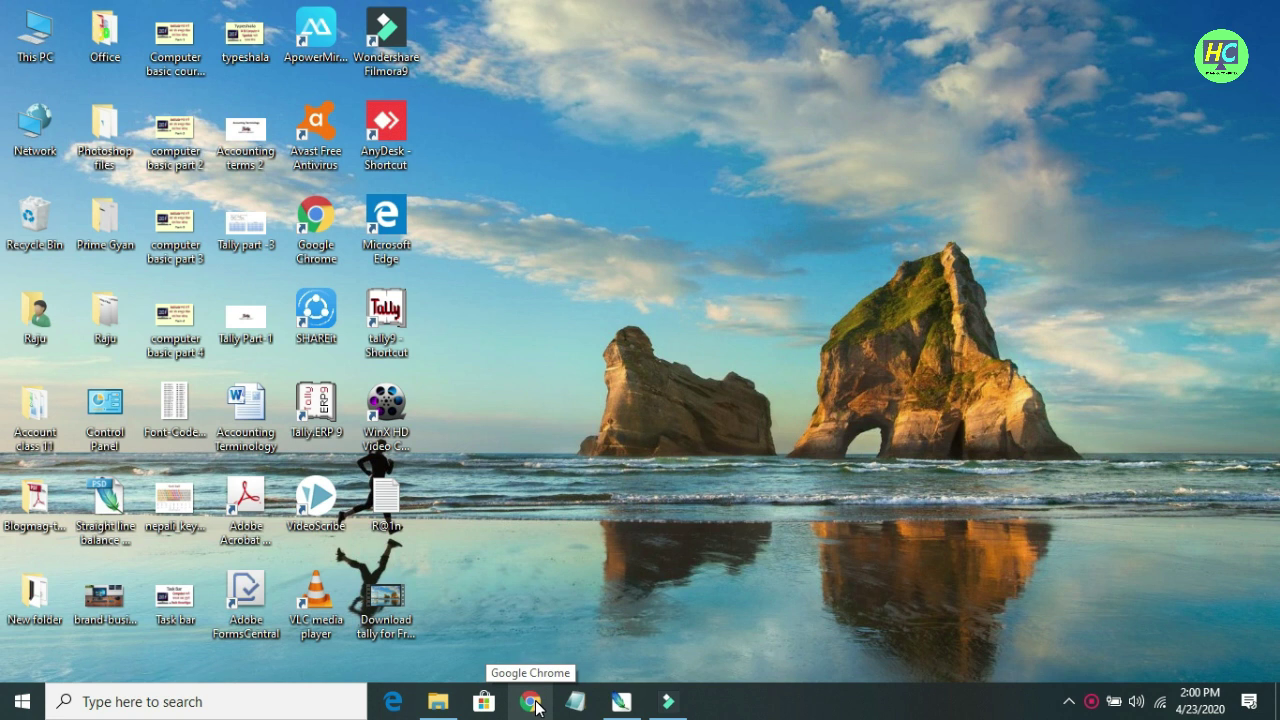
Search Google for 'preeti font download' in a new Chrome window
click(532, 704)
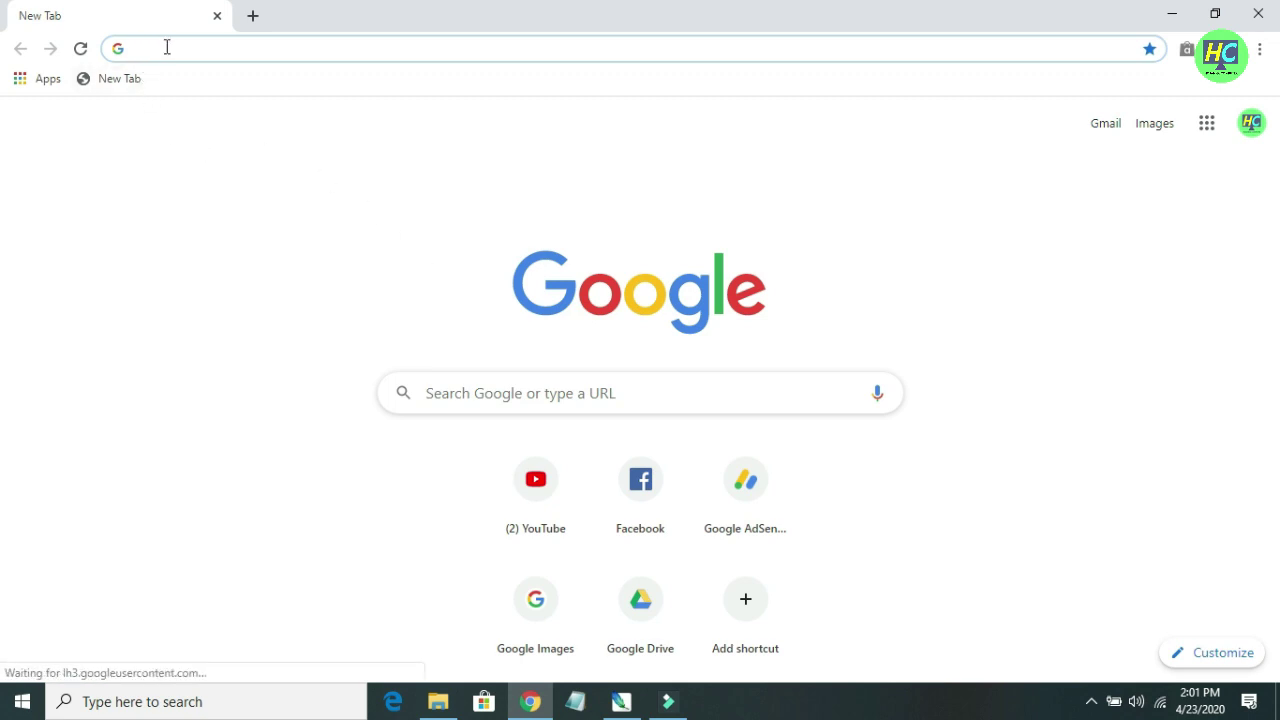
text(pree)
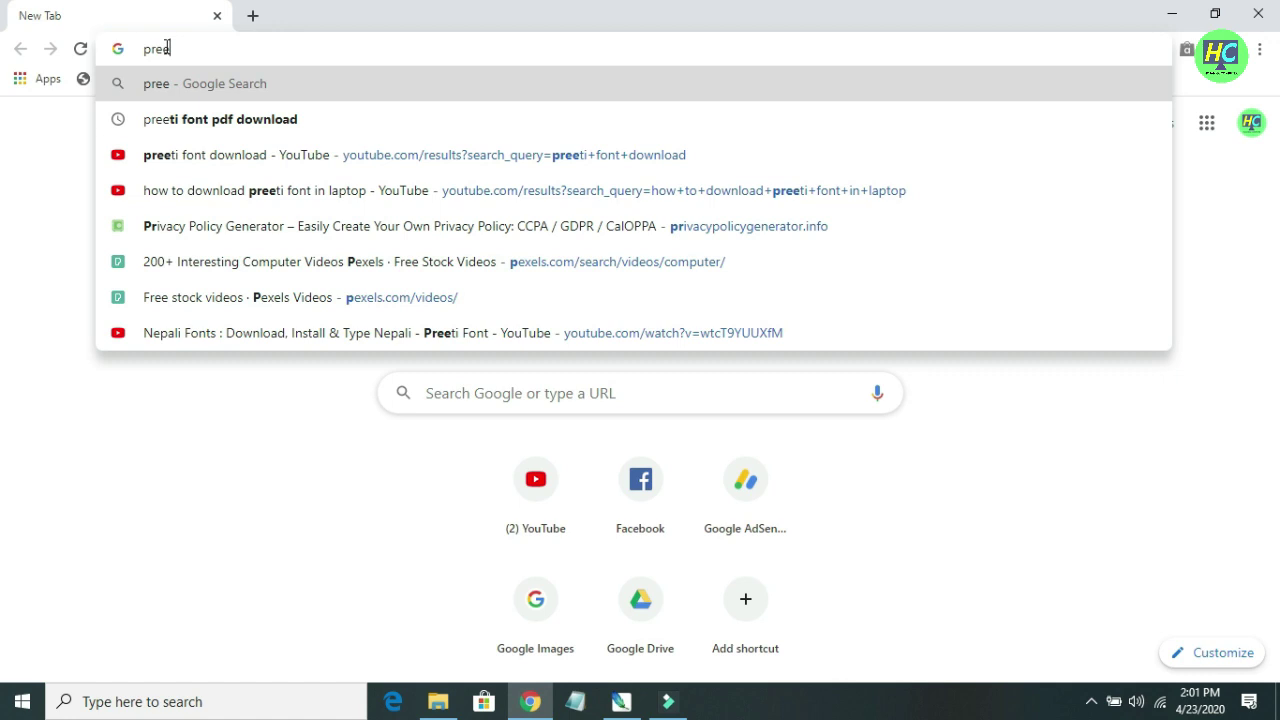
text(ti font)
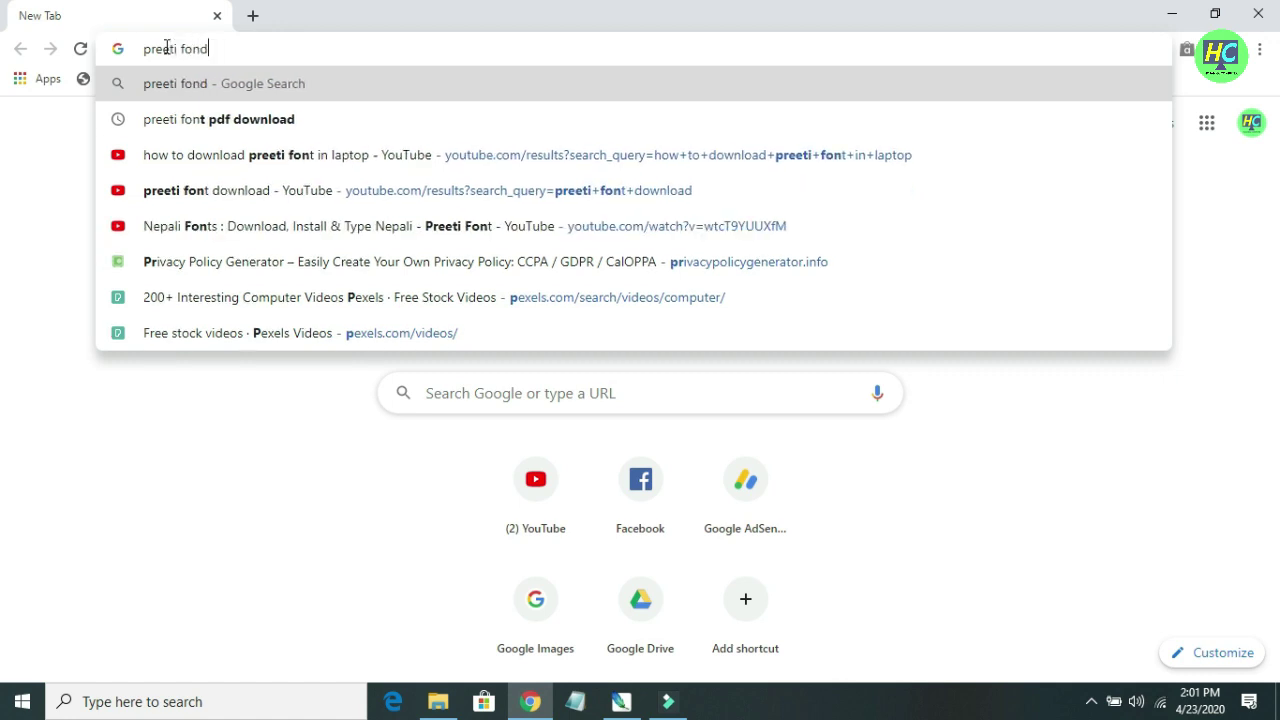
text( do)
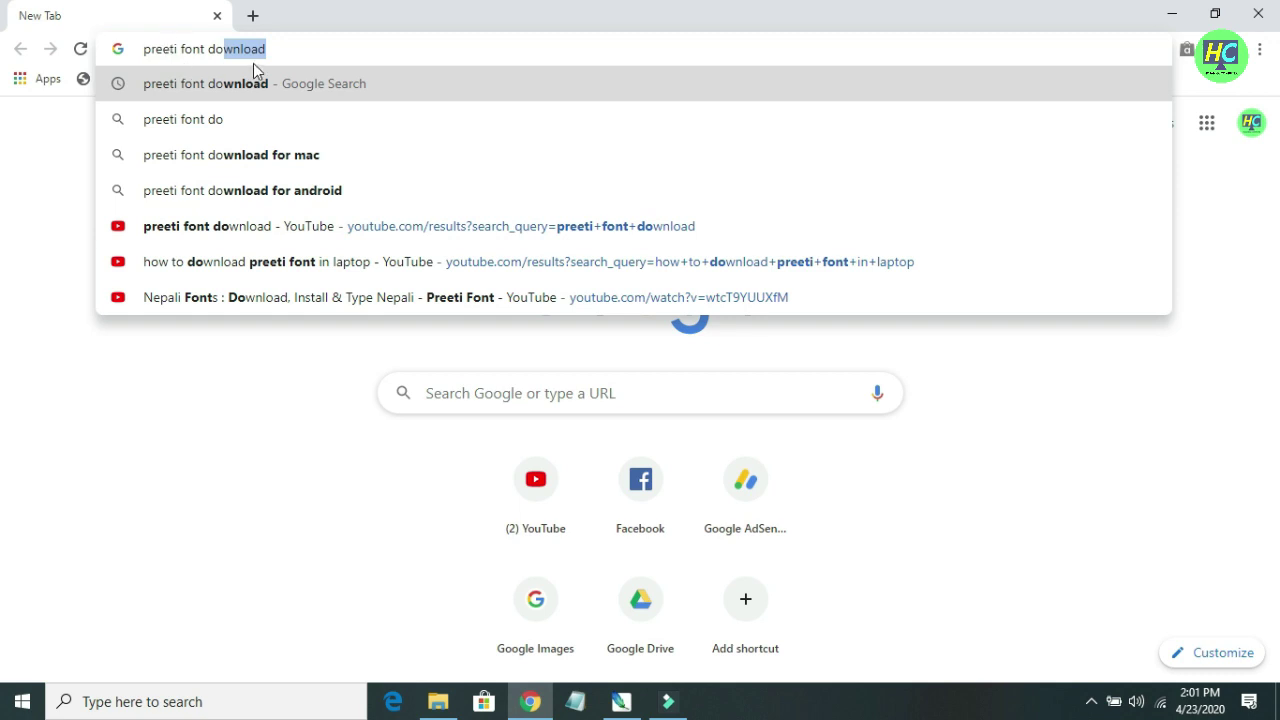
key(Return)
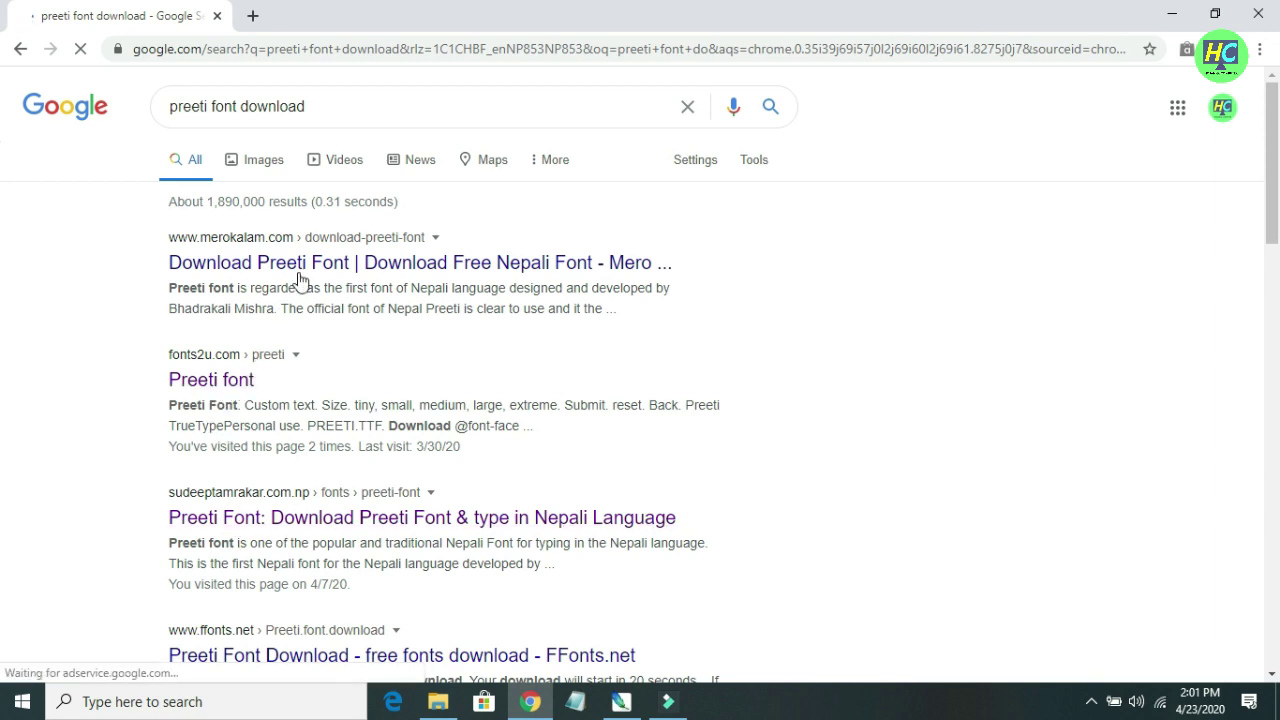
Open the fonts2u.com 'Preeti font' result from the search listing
scroll(316, 425, down, 4)
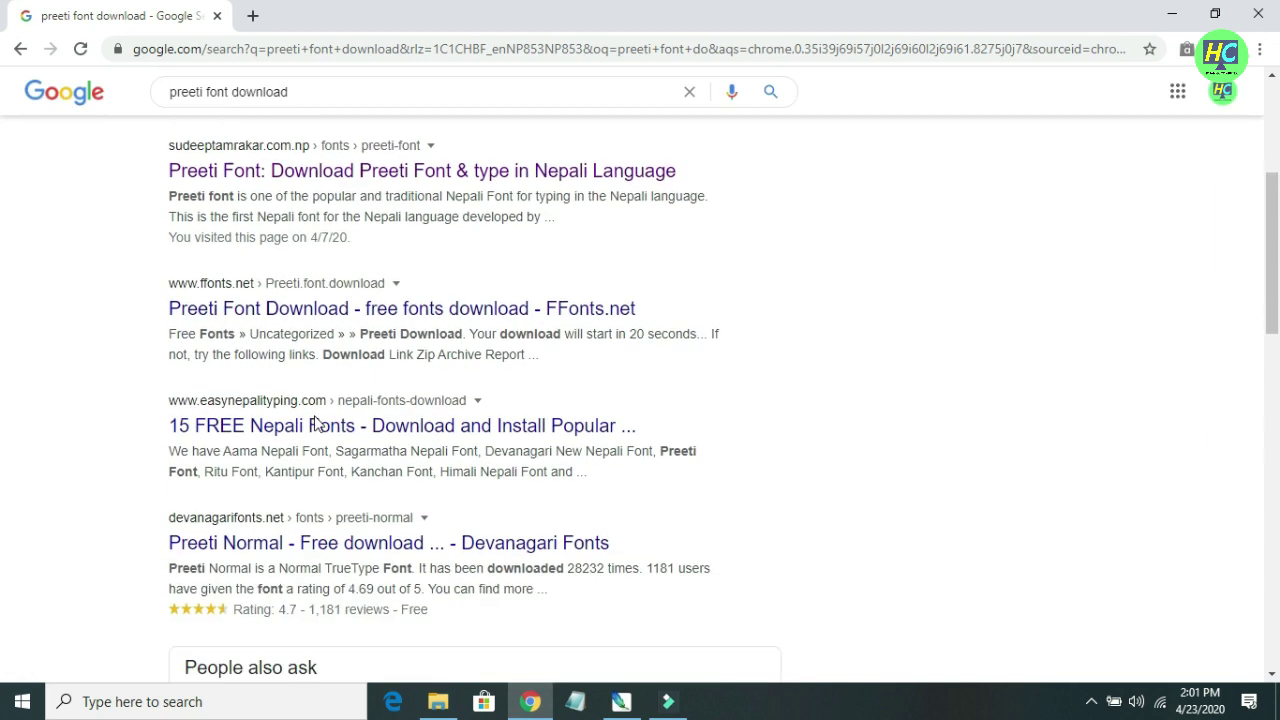
scroll(316, 425, up, 3)
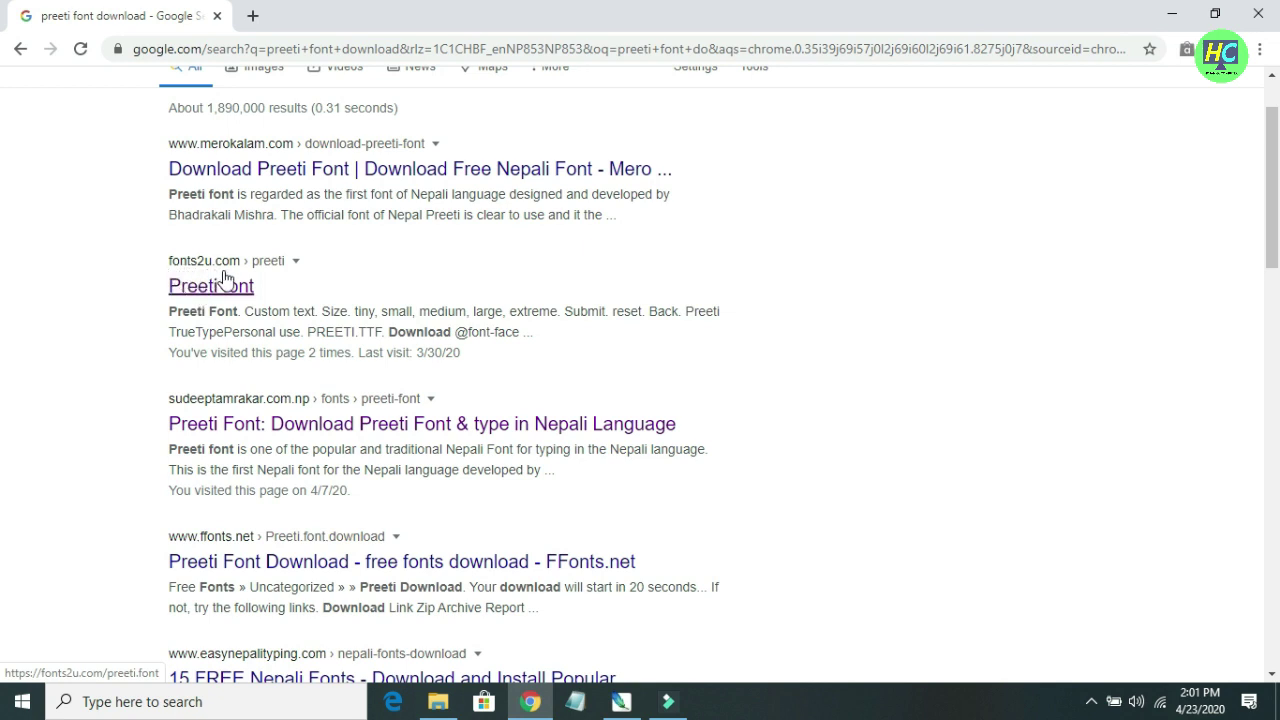
click(220, 296)
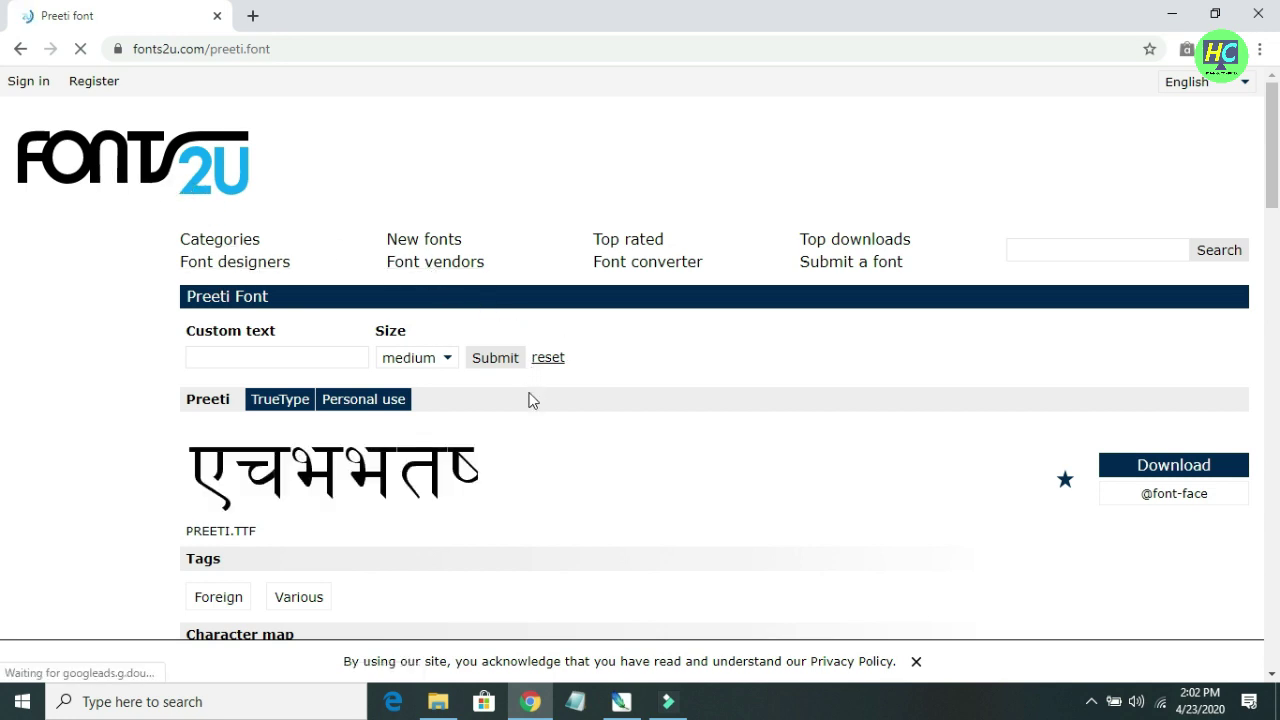
Download the Preeti font and show preeti (1).zip in the Downloads folder
scroll(517, 409, down, 1)
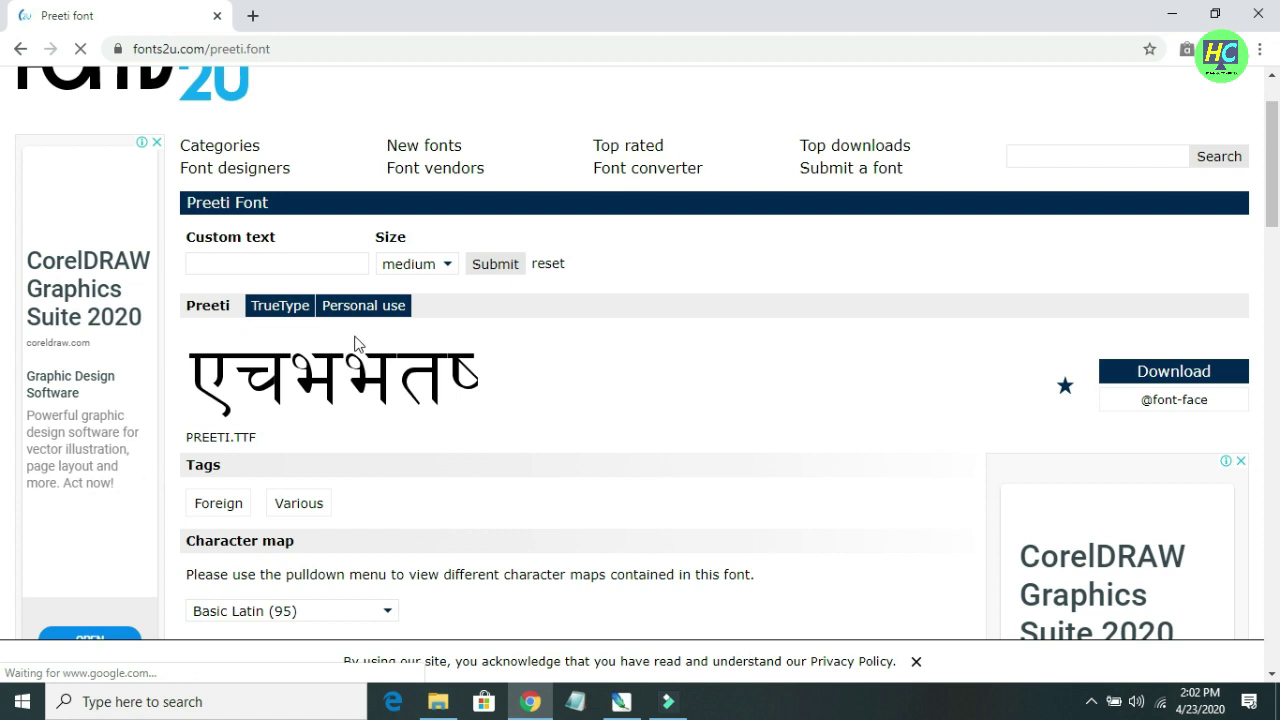
scroll(357, 343, down, 3)
scroll(357, 343, down, 3)
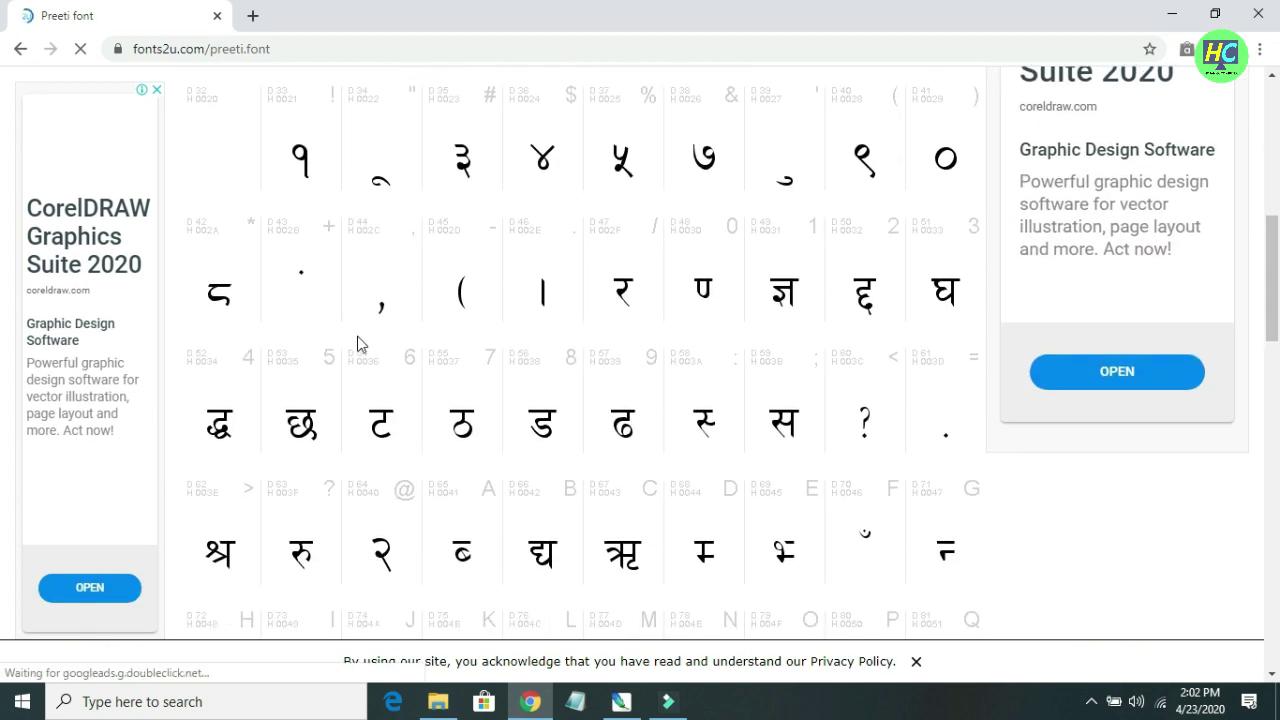
scroll(357, 343, up, 6)
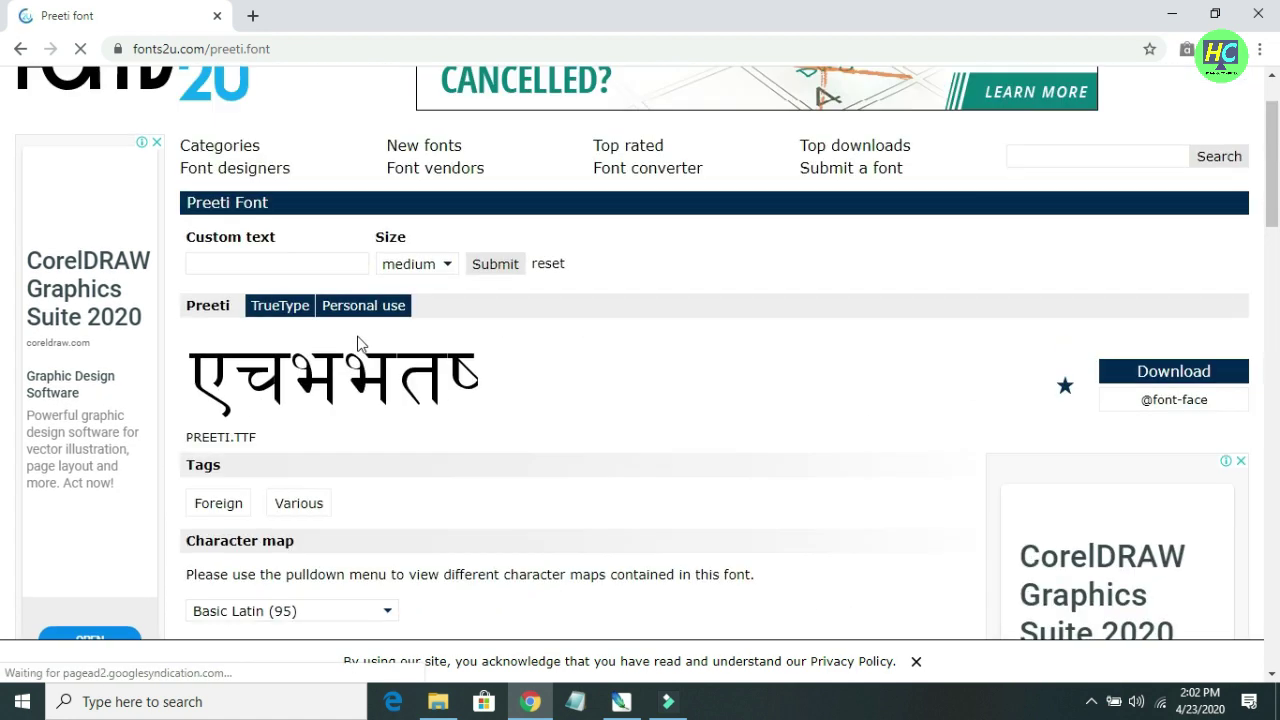
click(1190, 383)
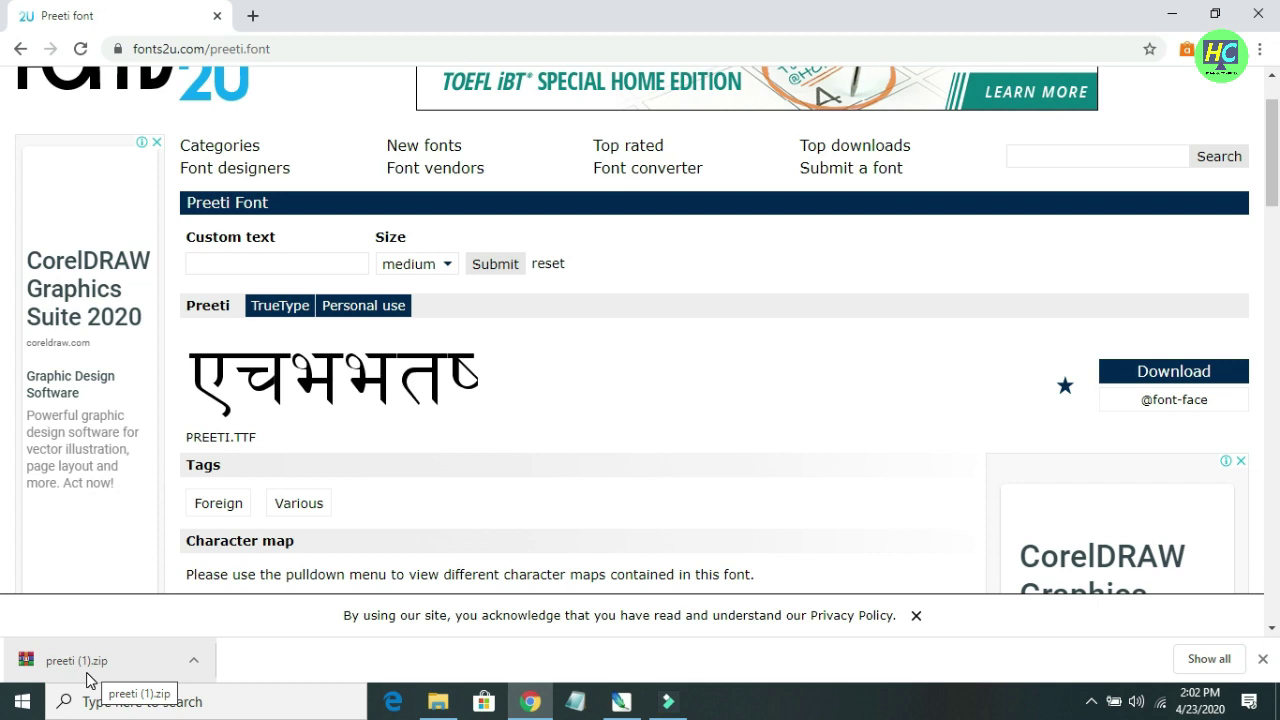
click(194, 667)
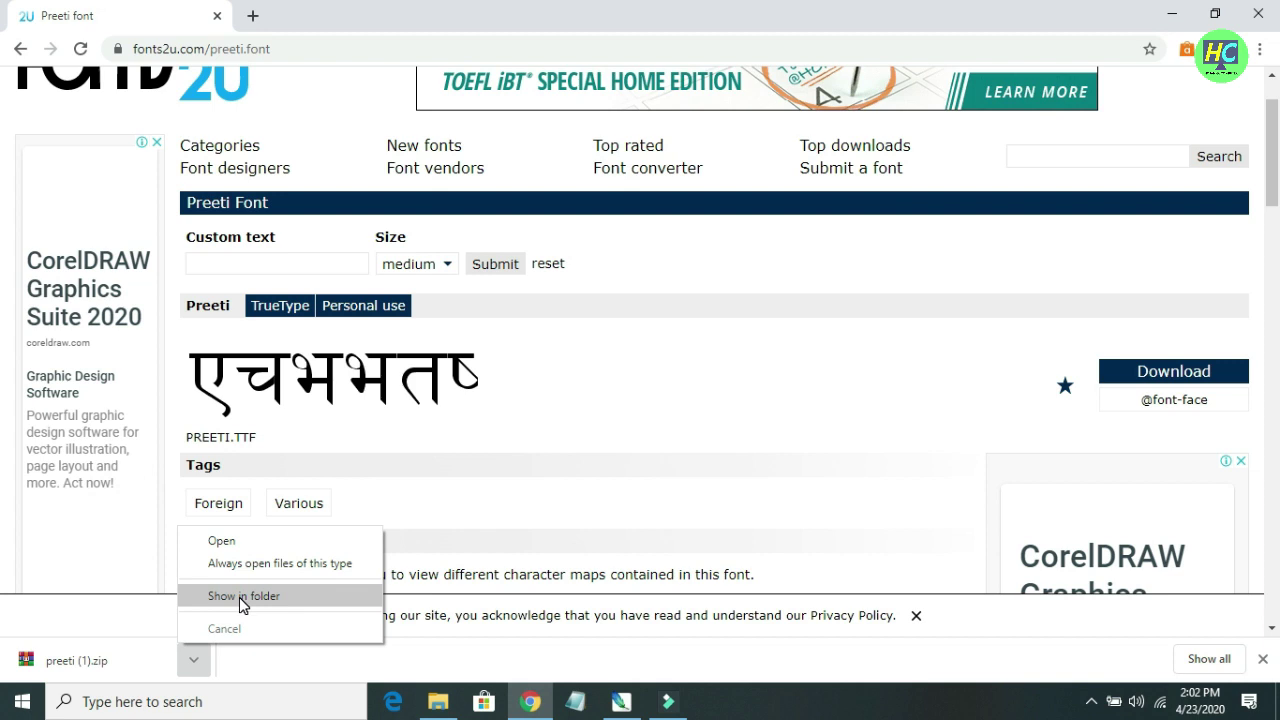
click(239, 597)
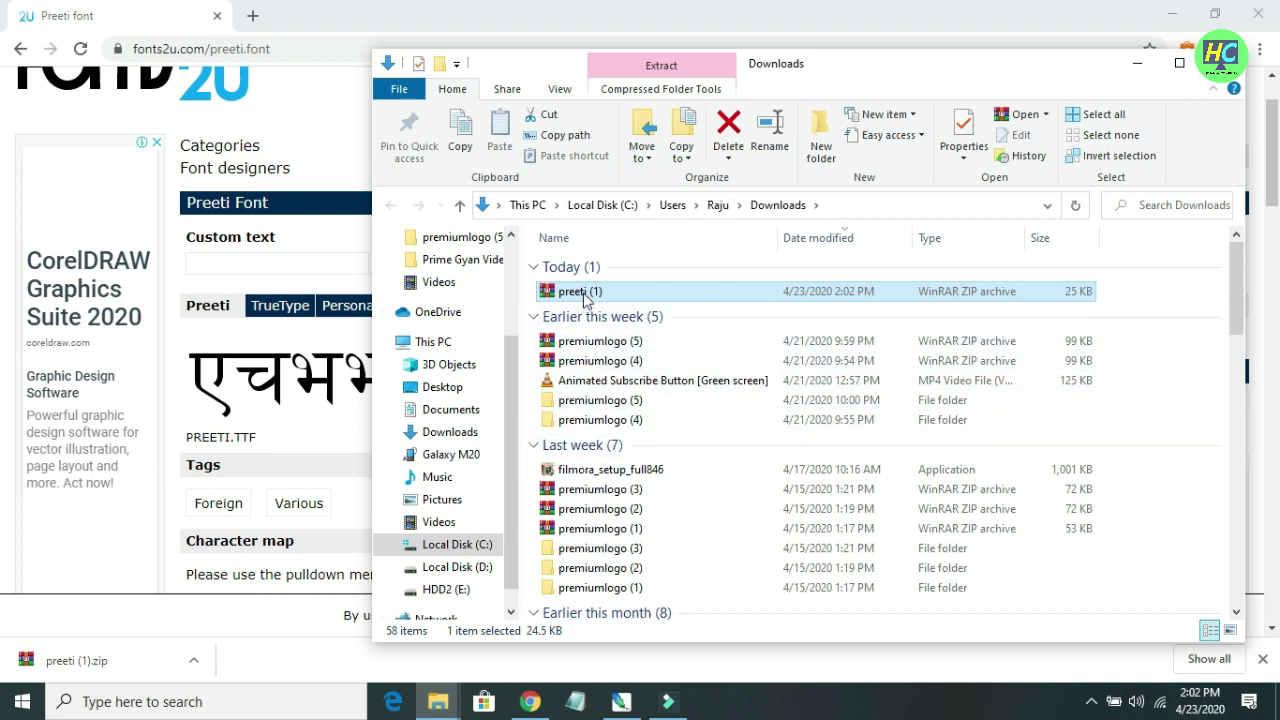
Extract preeti (1).zip and open the extracted Preeti folder holding the PREETI font file
click(1179, 63)
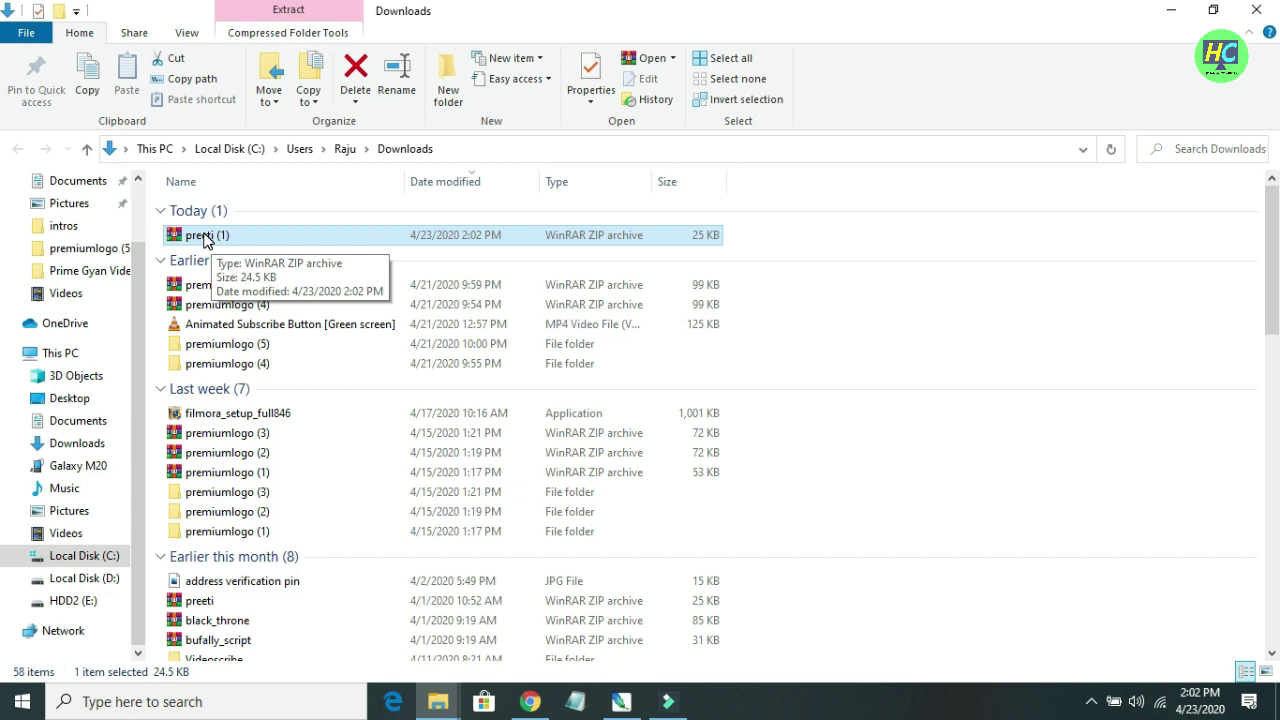
right_click(204, 239)
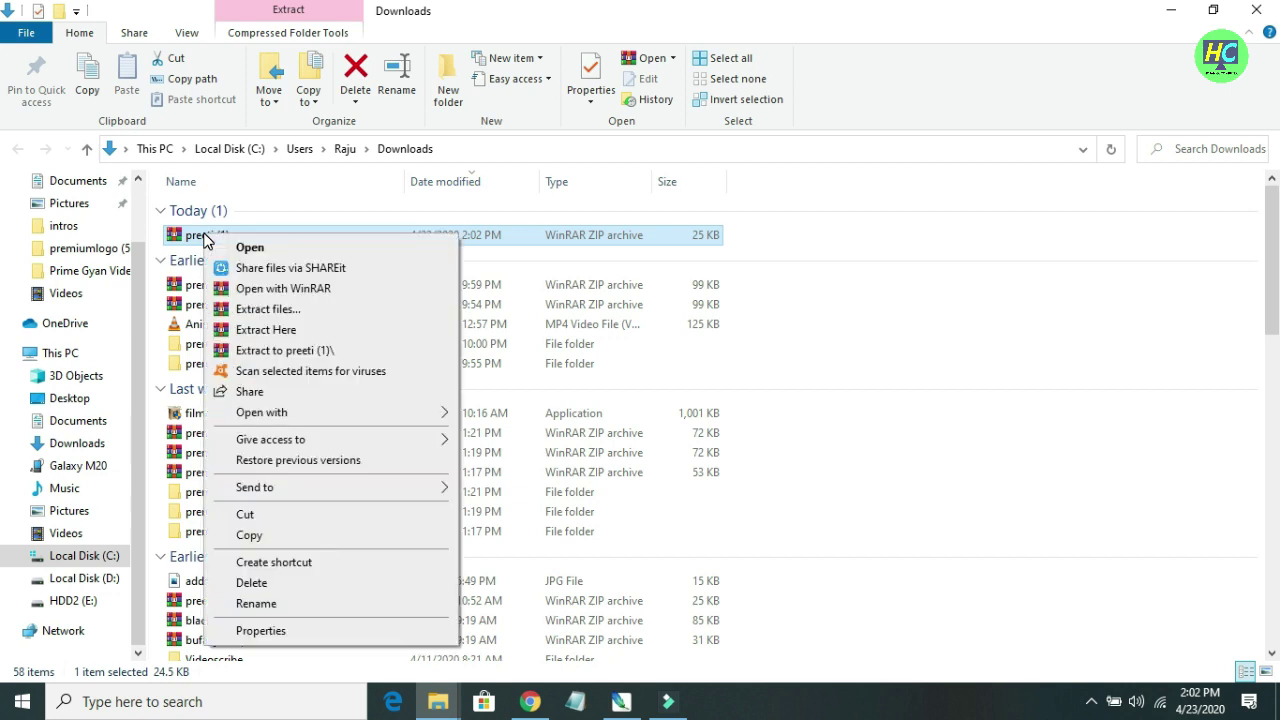
click(280, 310)
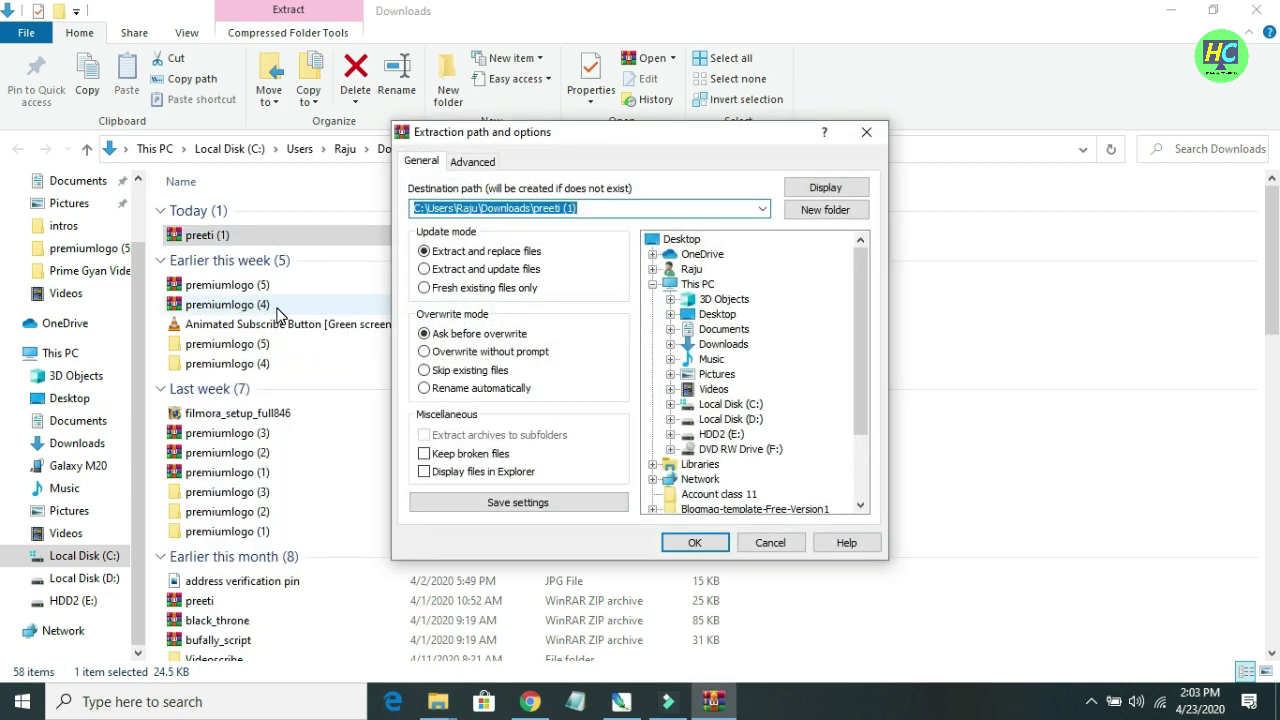
click(694, 545)
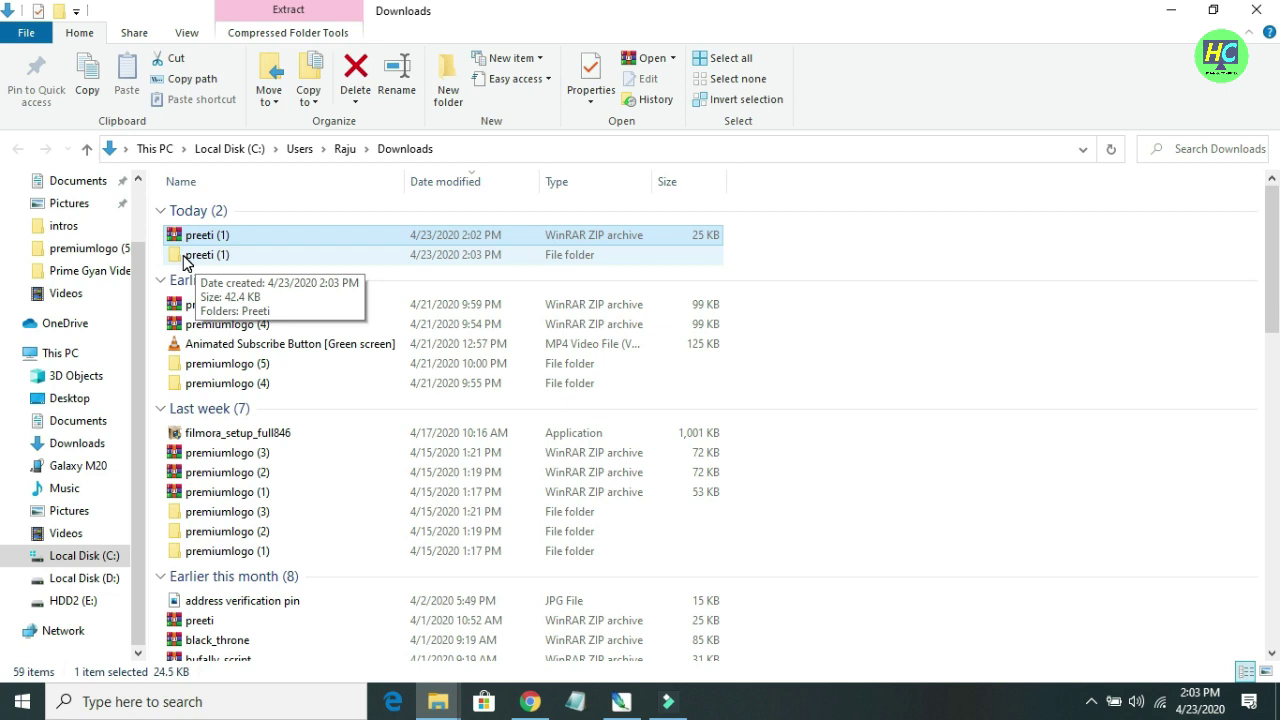
double_click(185, 258)
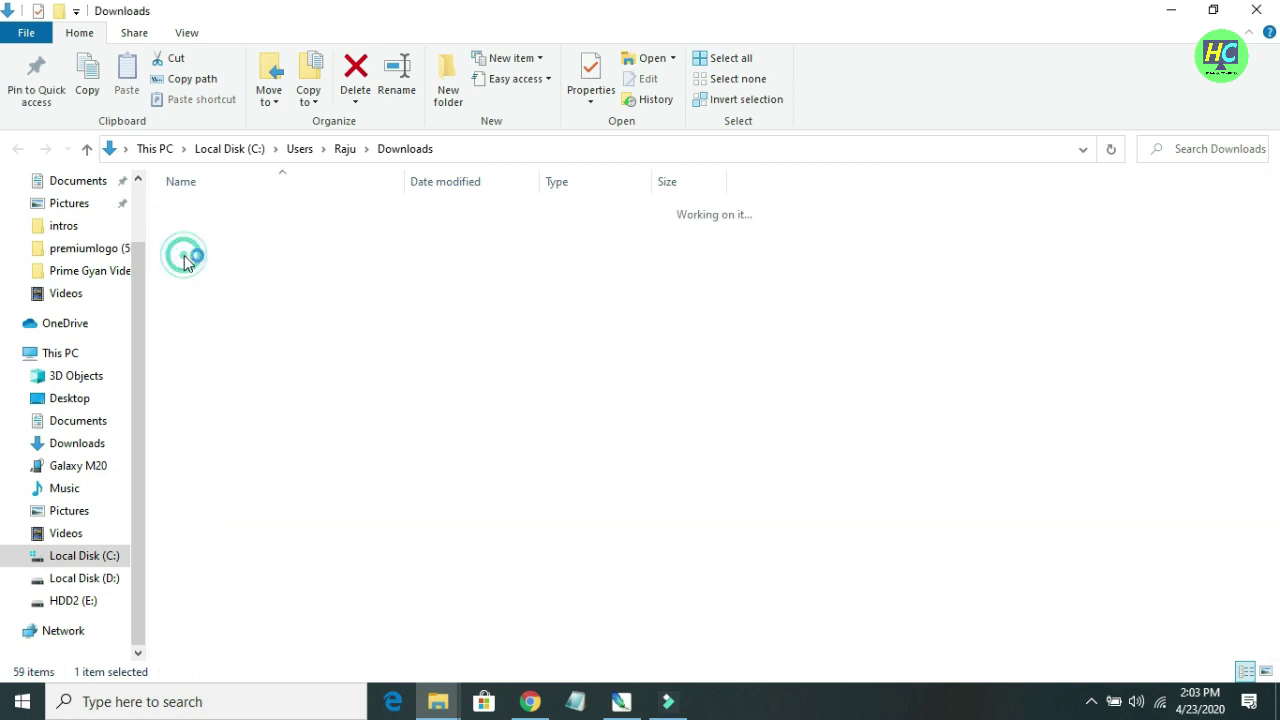
double_click(203, 212)
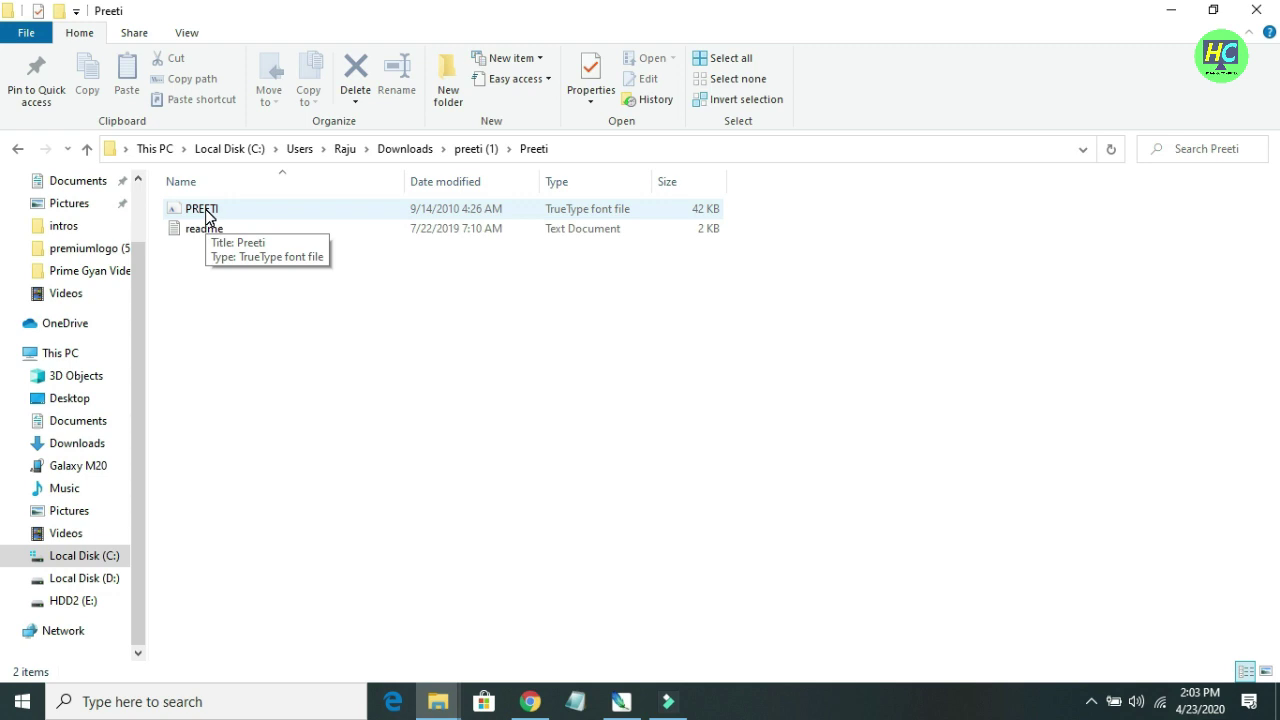
Install the PREETI font from its preview window, then close the viewer
double_click(207, 212)
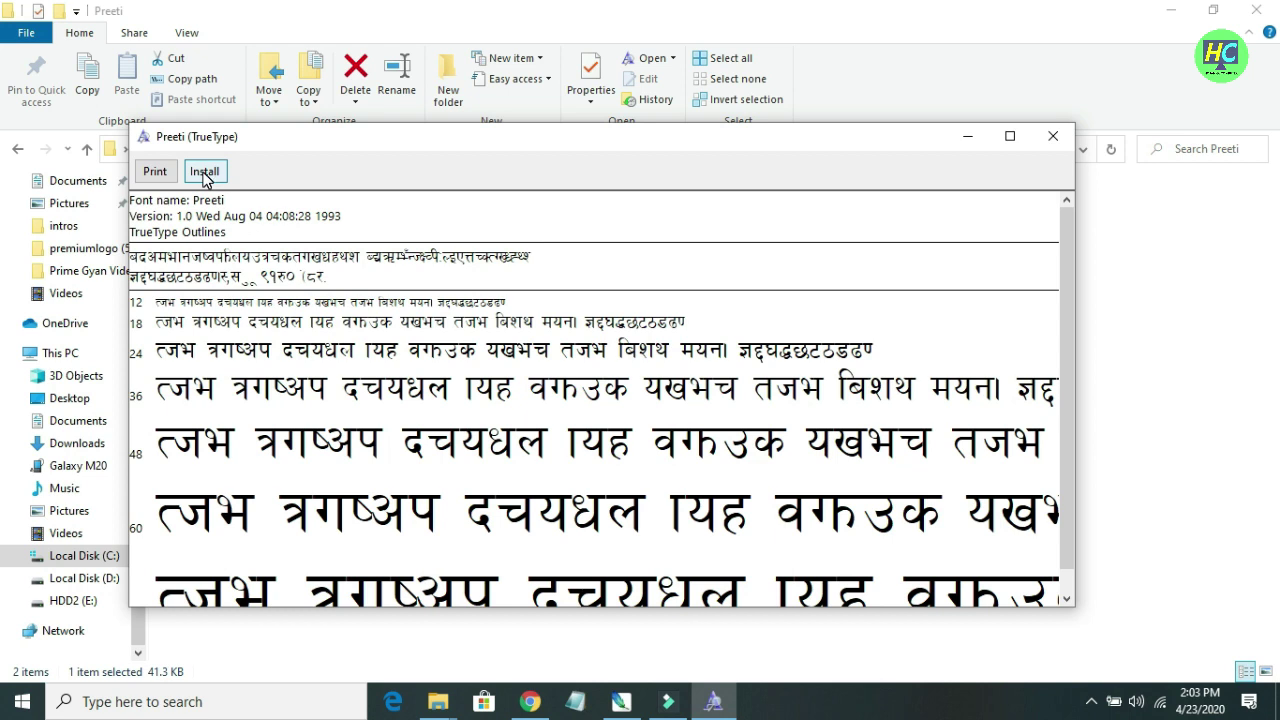
click(205, 172)
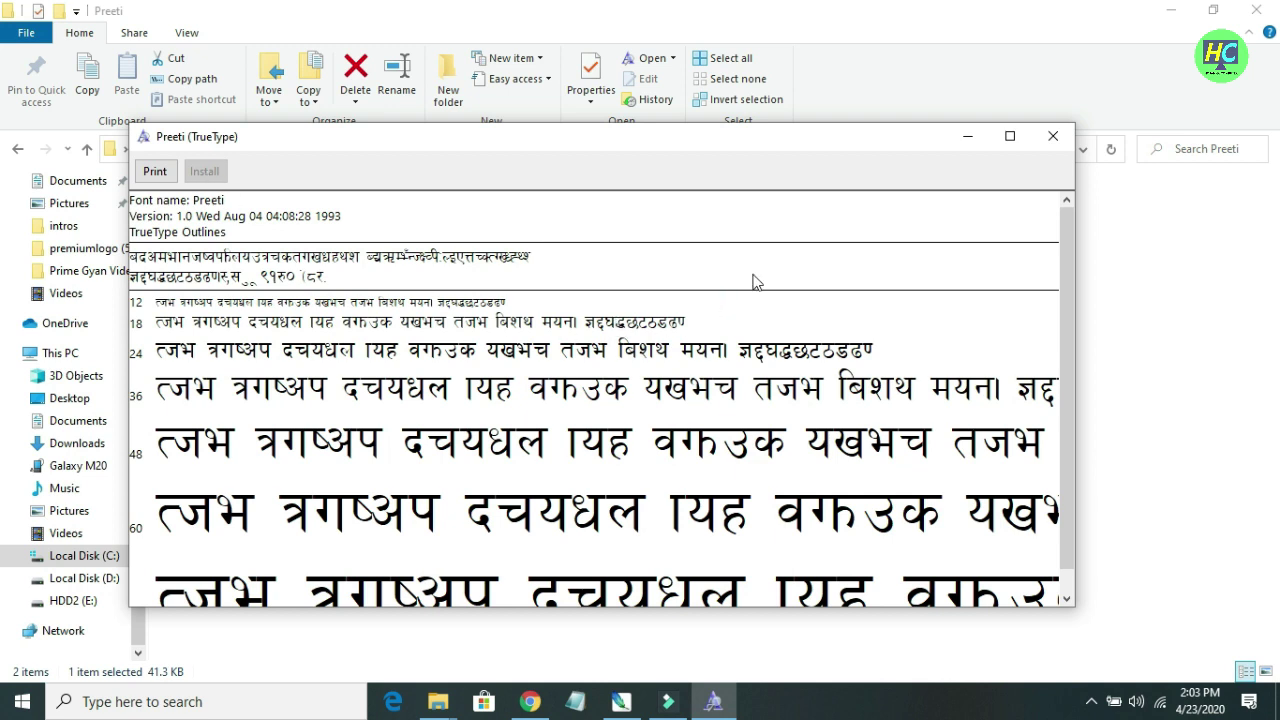
click(1060, 140)
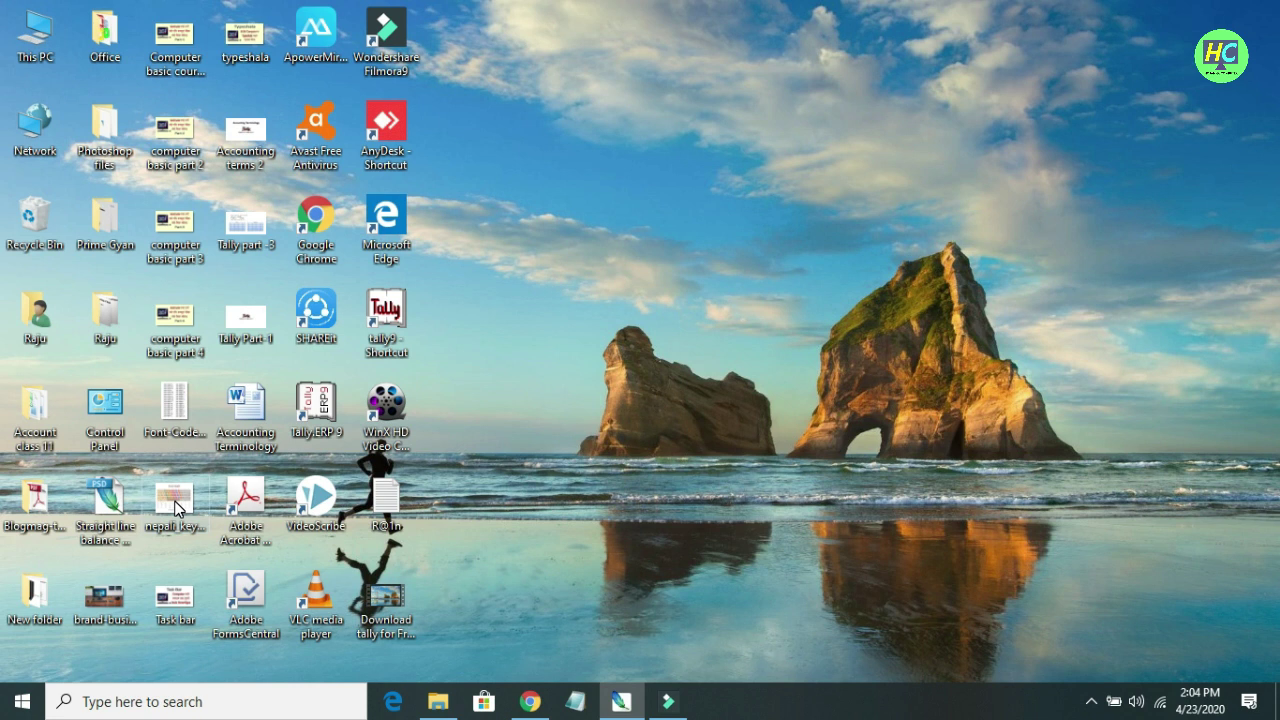
Open nepali_keyboard_fingering.jpg from the desktop in Photos
double_click(176, 508)
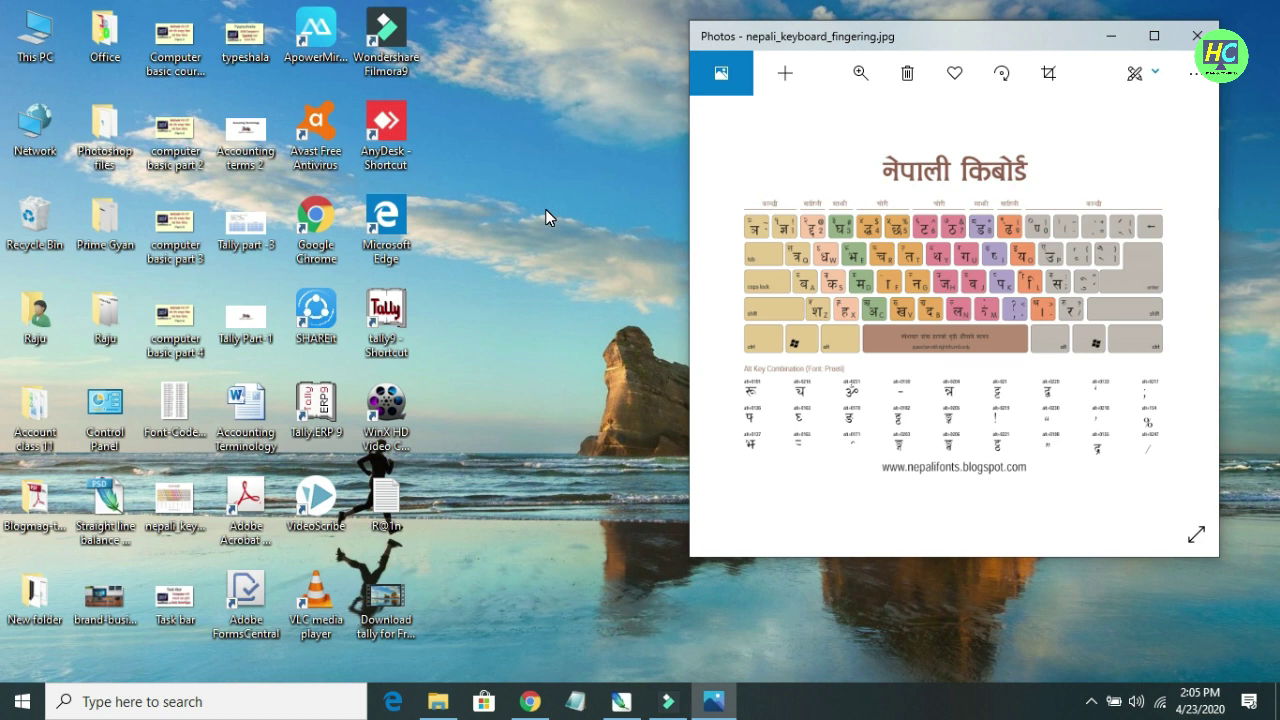
Launch Word with winword from the Run box to get a blank Document1
key(super+r)
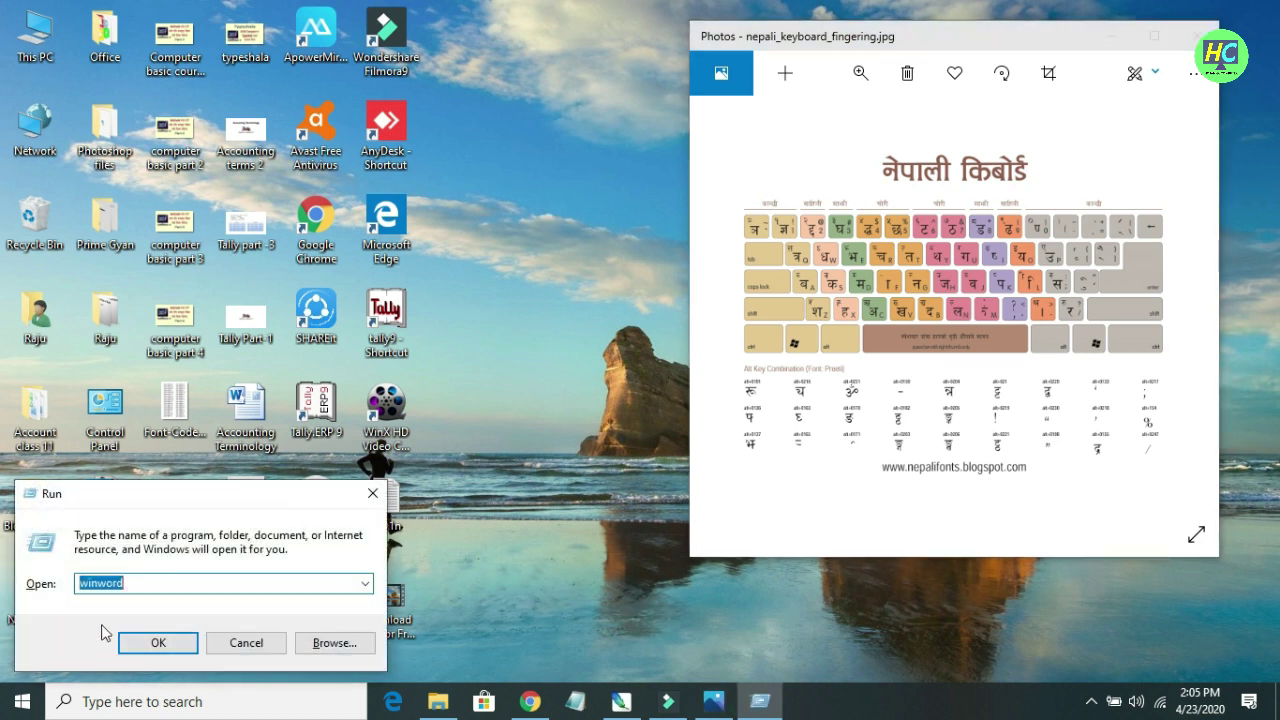
click(162, 644)
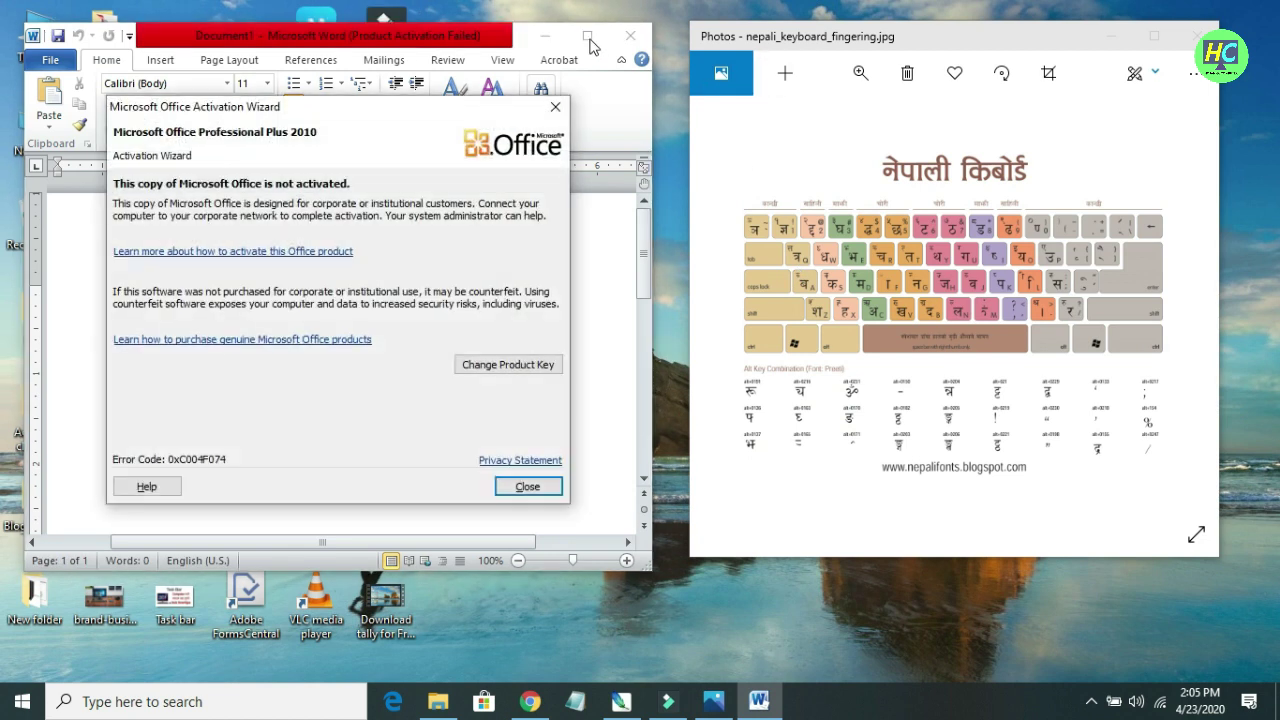
Dismiss the activation notice and size Word to sit beside the keyboard chart
click(524, 486)
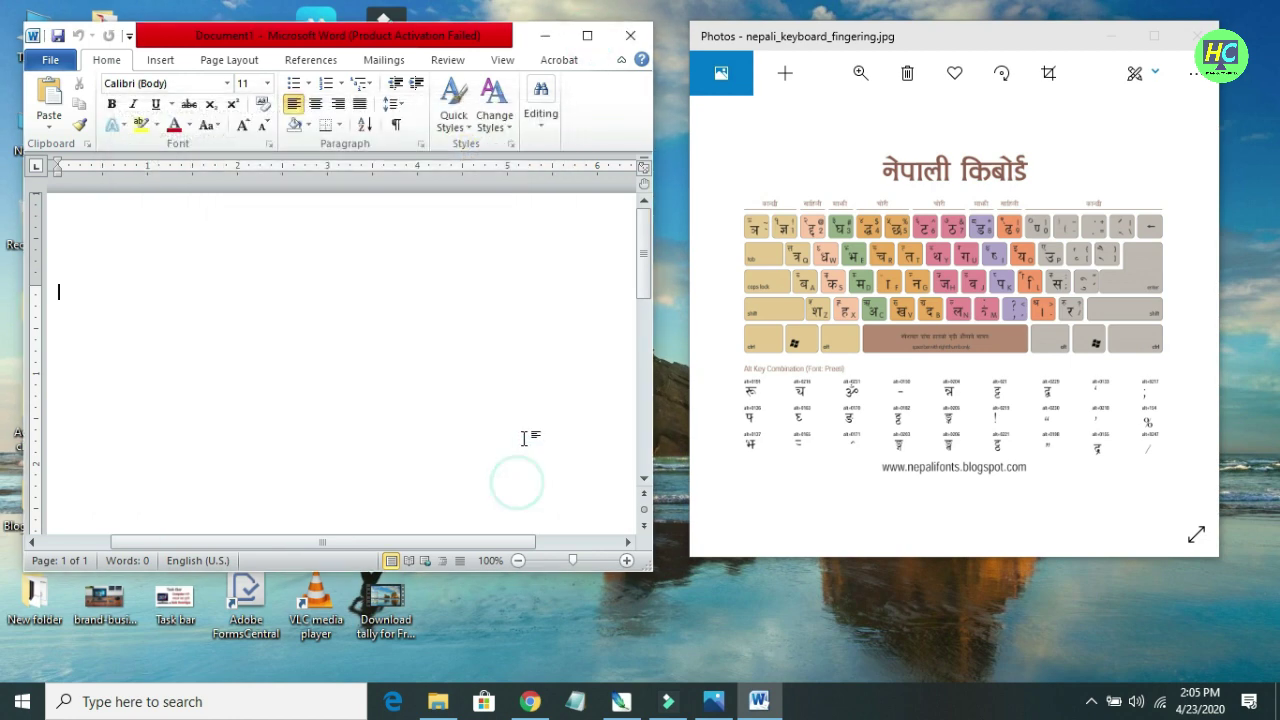
click(587, 35)
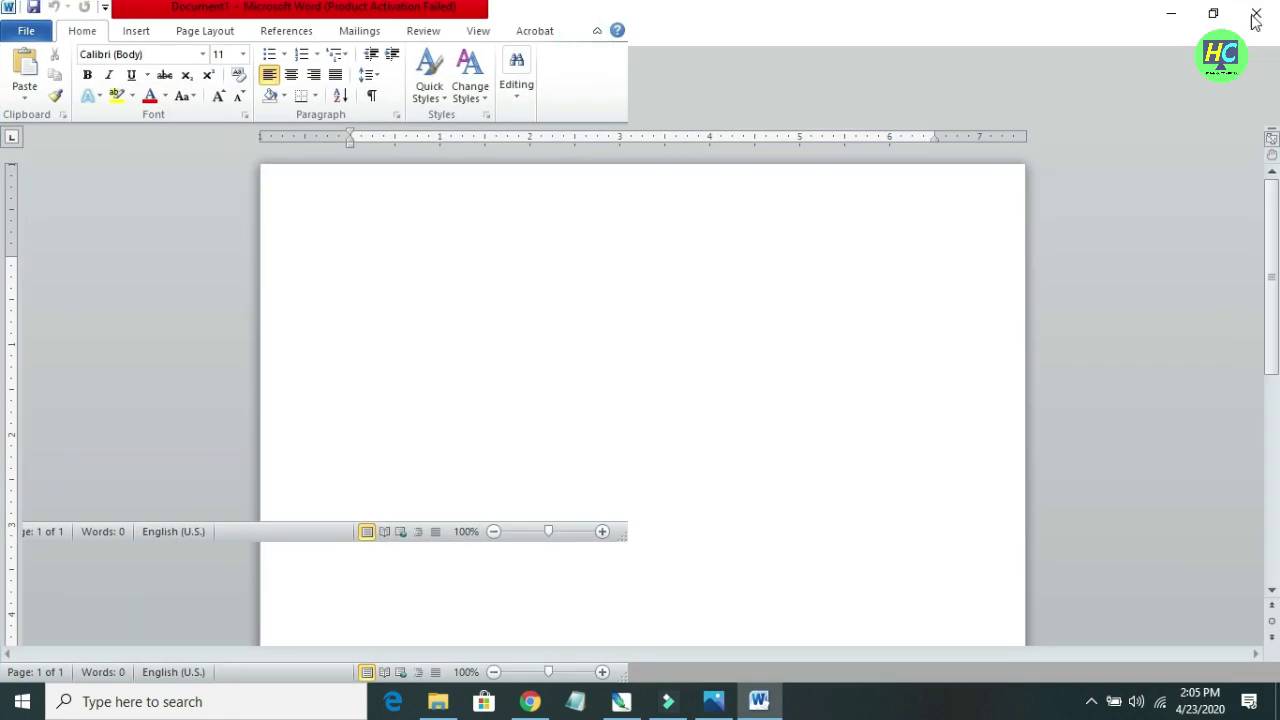
click(1218, 13)
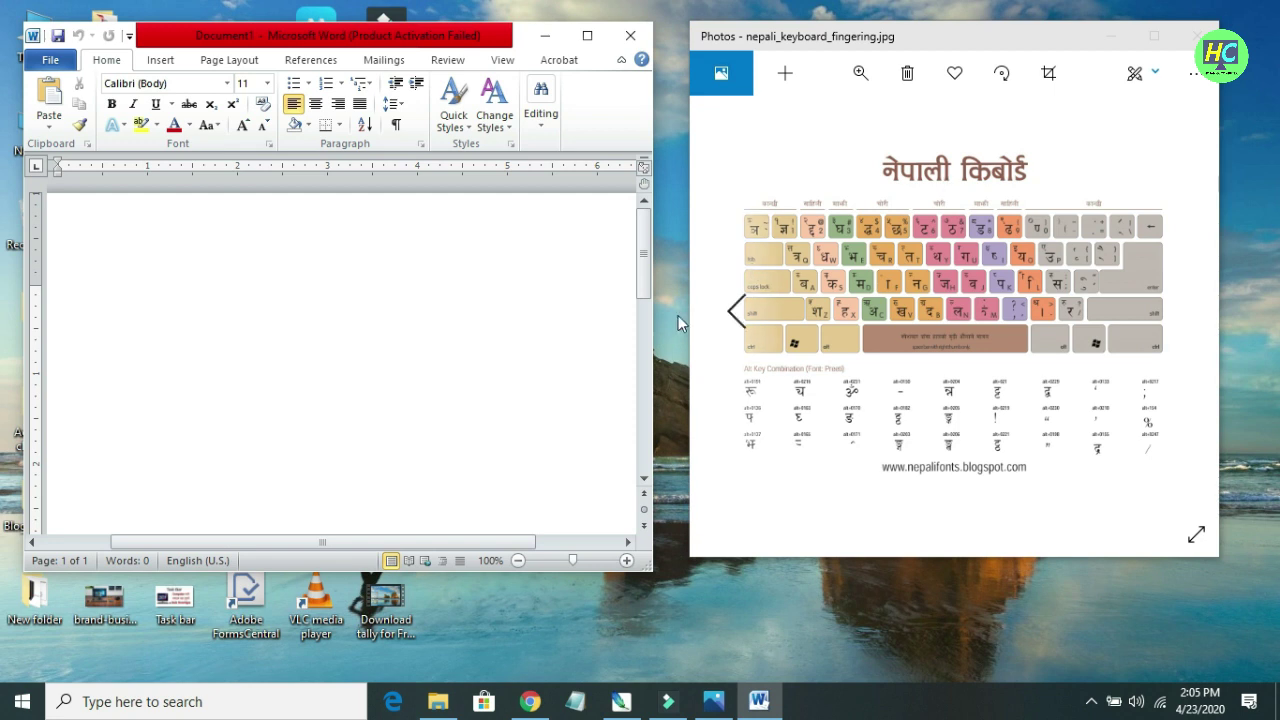
drag(654, 342, 629, 325)
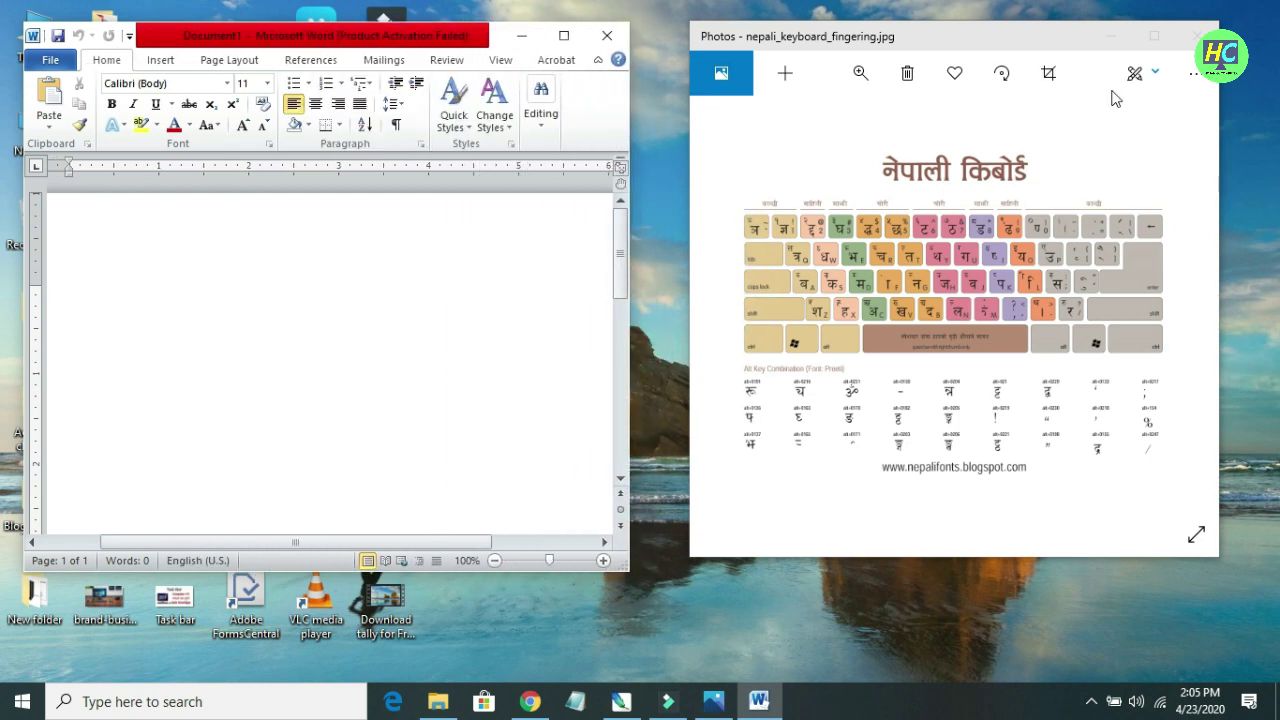
mouse_move(1219, 159)
mouse_down()
mouse_move(1208, 161)
mouse_move(1228, 162)
mouse_up()
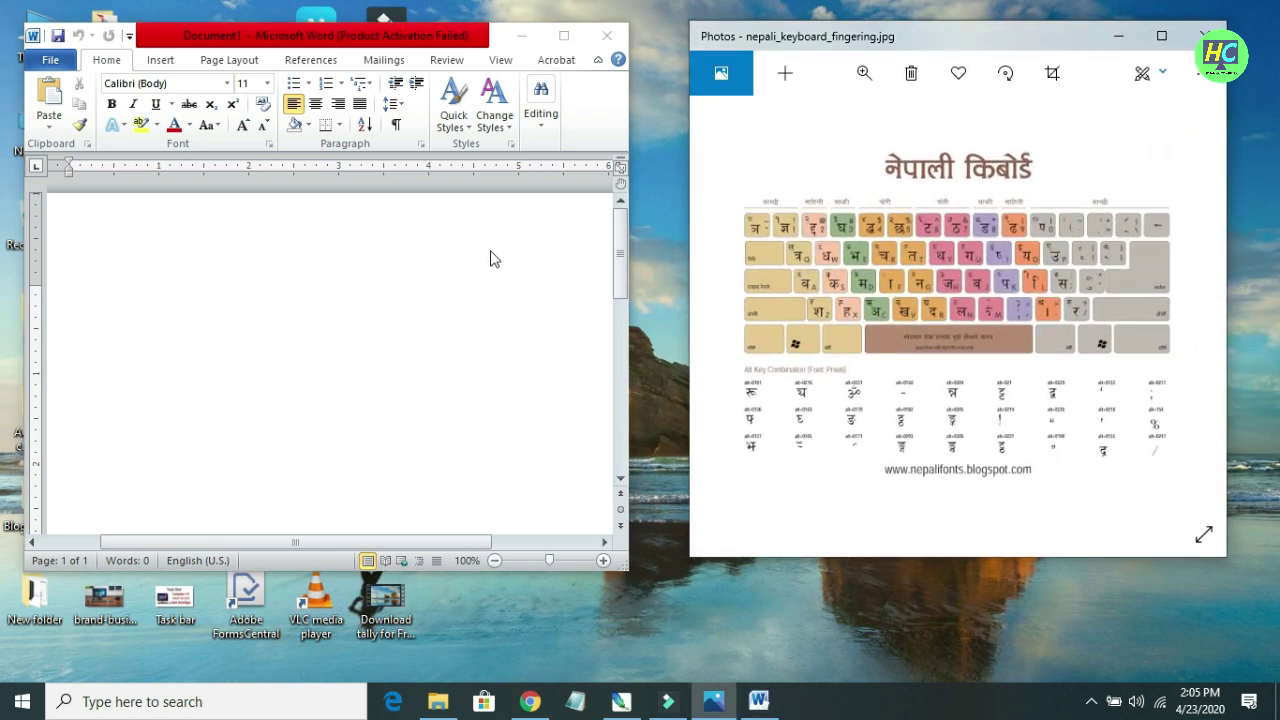
Switch Document1's font to Preeti and grow the size to 20
click(136, 85)
click(134, 82)
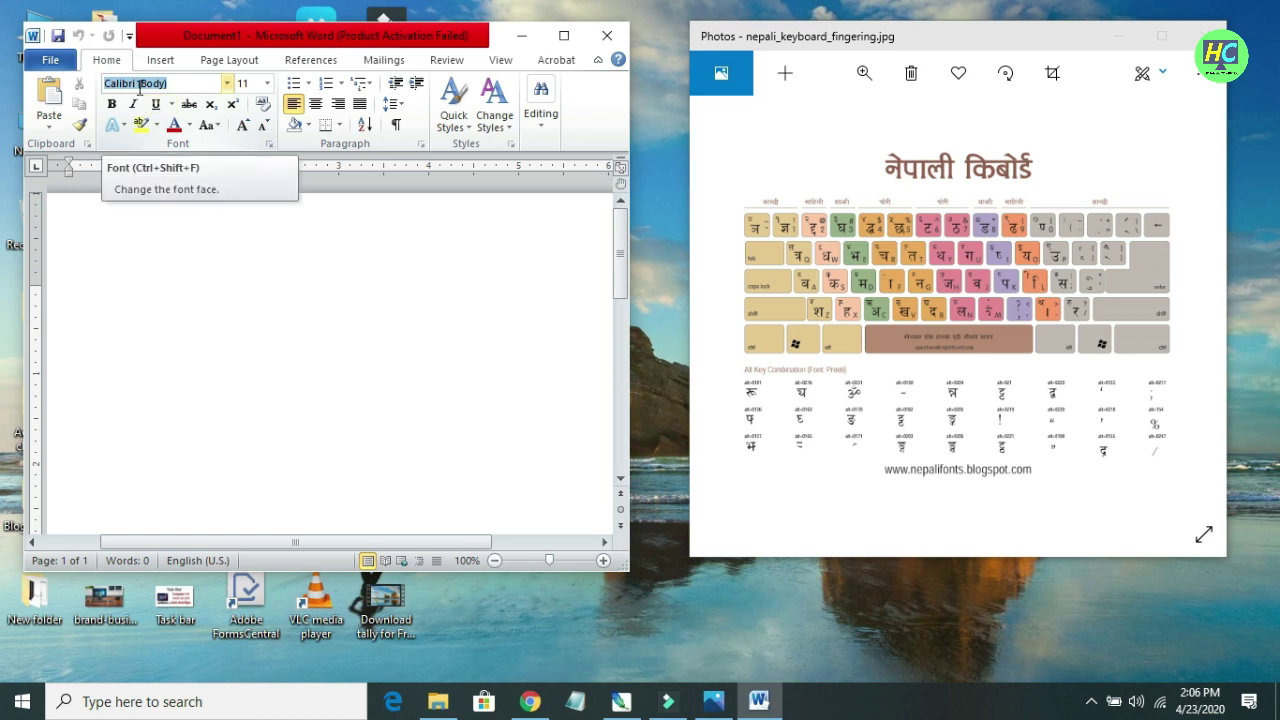
text(Preeti)
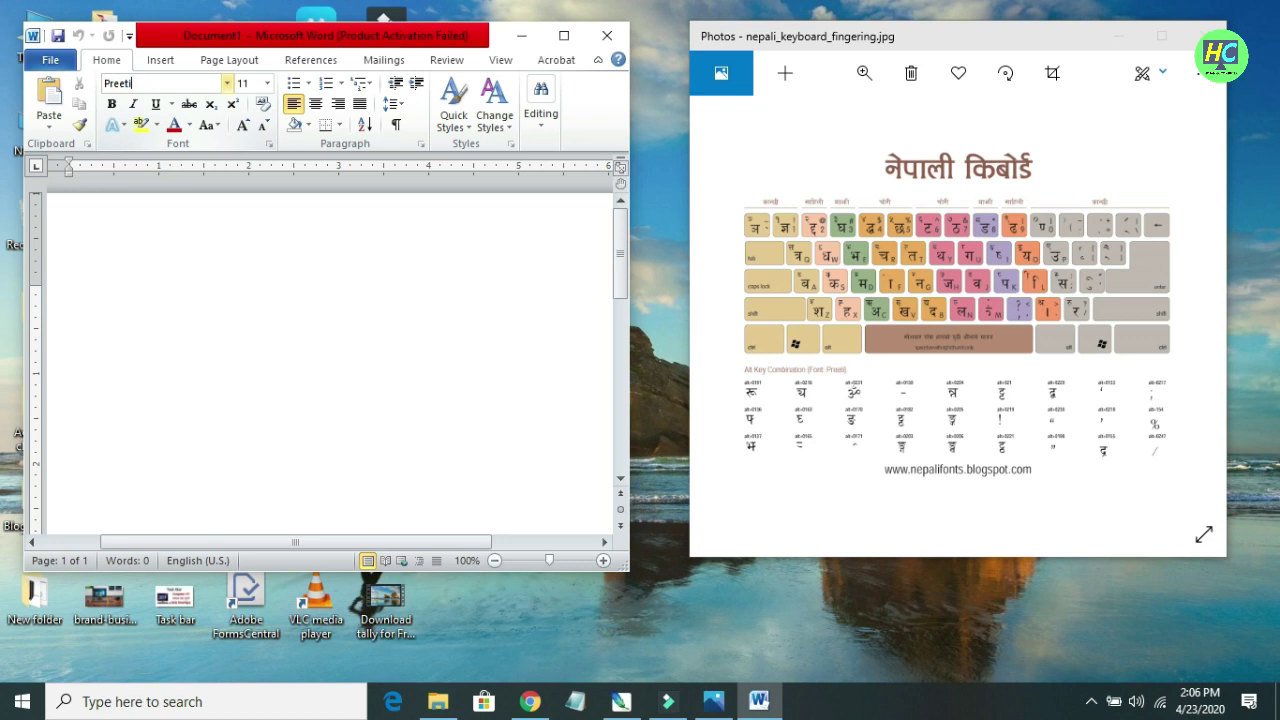
key(Return)
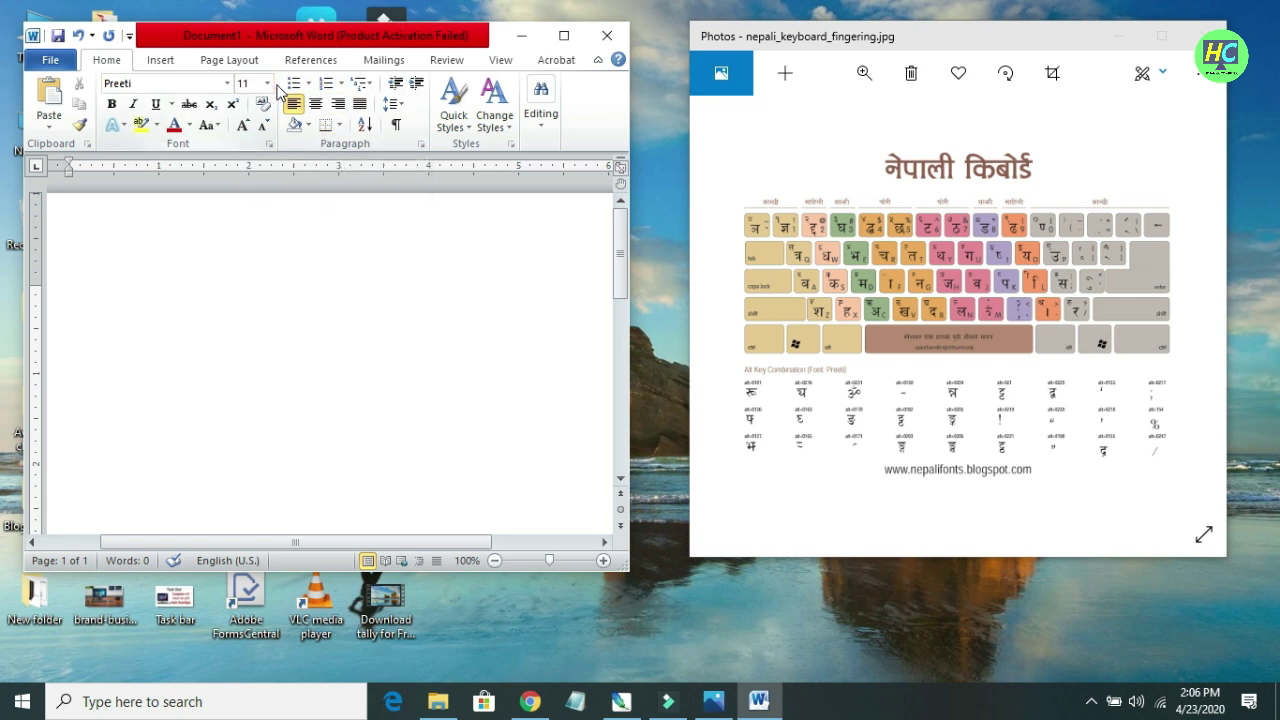
click(241, 128)
click(241, 128)
click(241, 128)
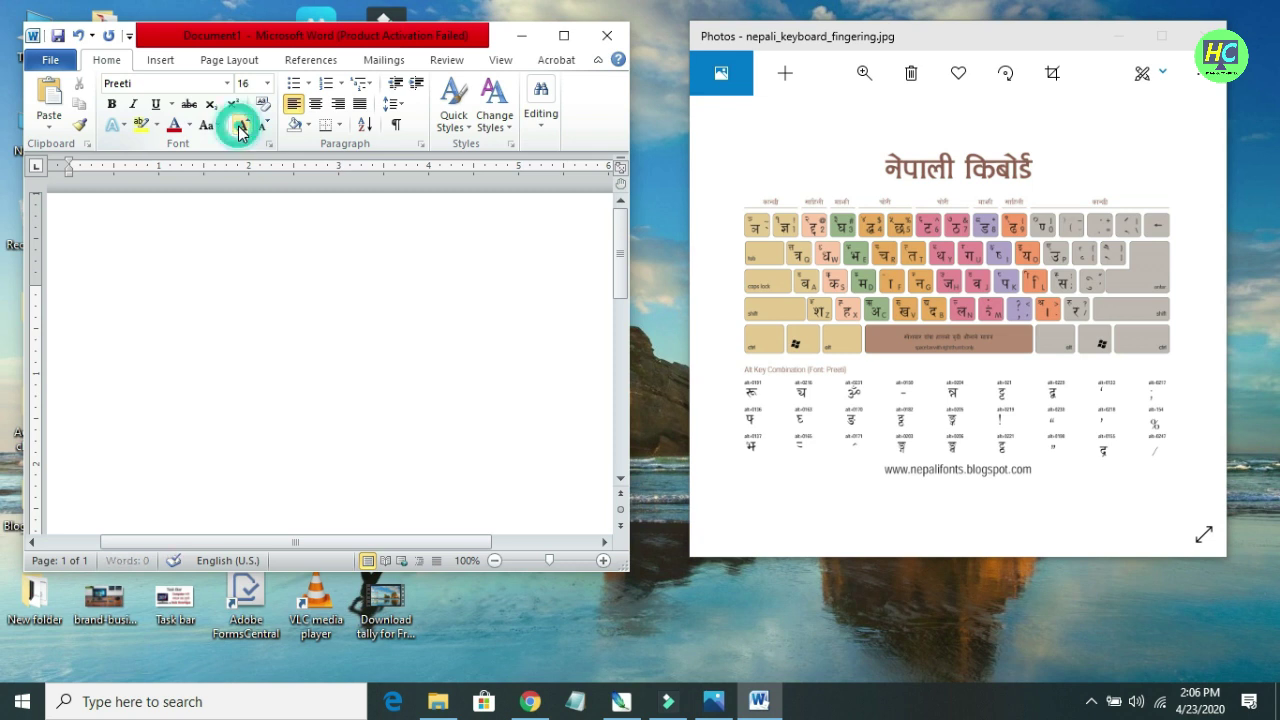
click(241, 128)
click(241, 128)
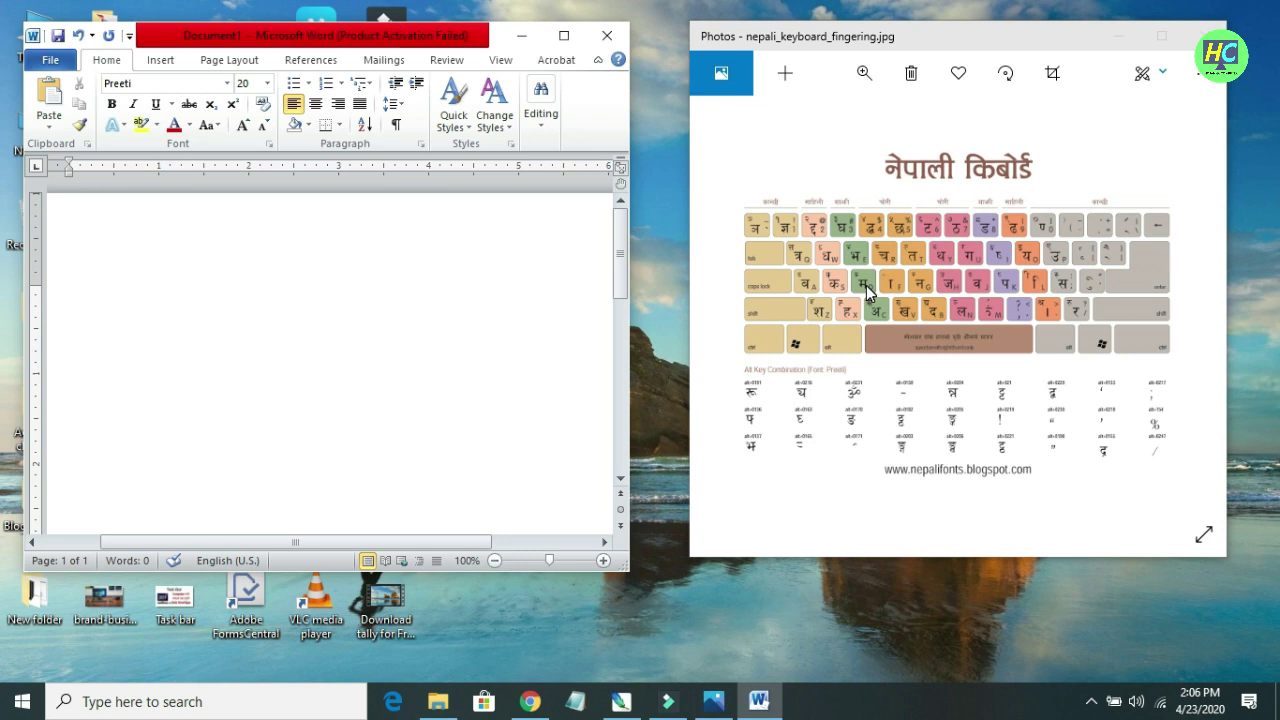
Type मेरा in Preeti as d ] /f, redoing it after a failed Change Case attempt
text(d)
text(])
click(210, 125)
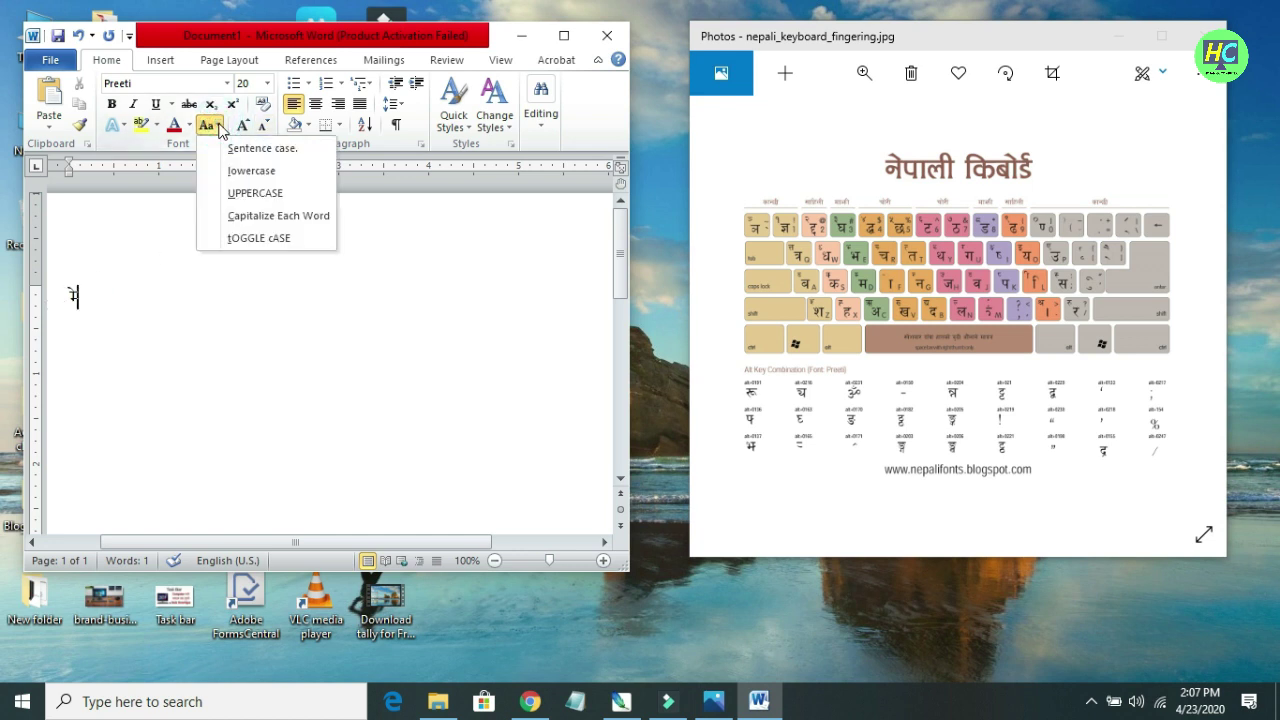
click(229, 172)
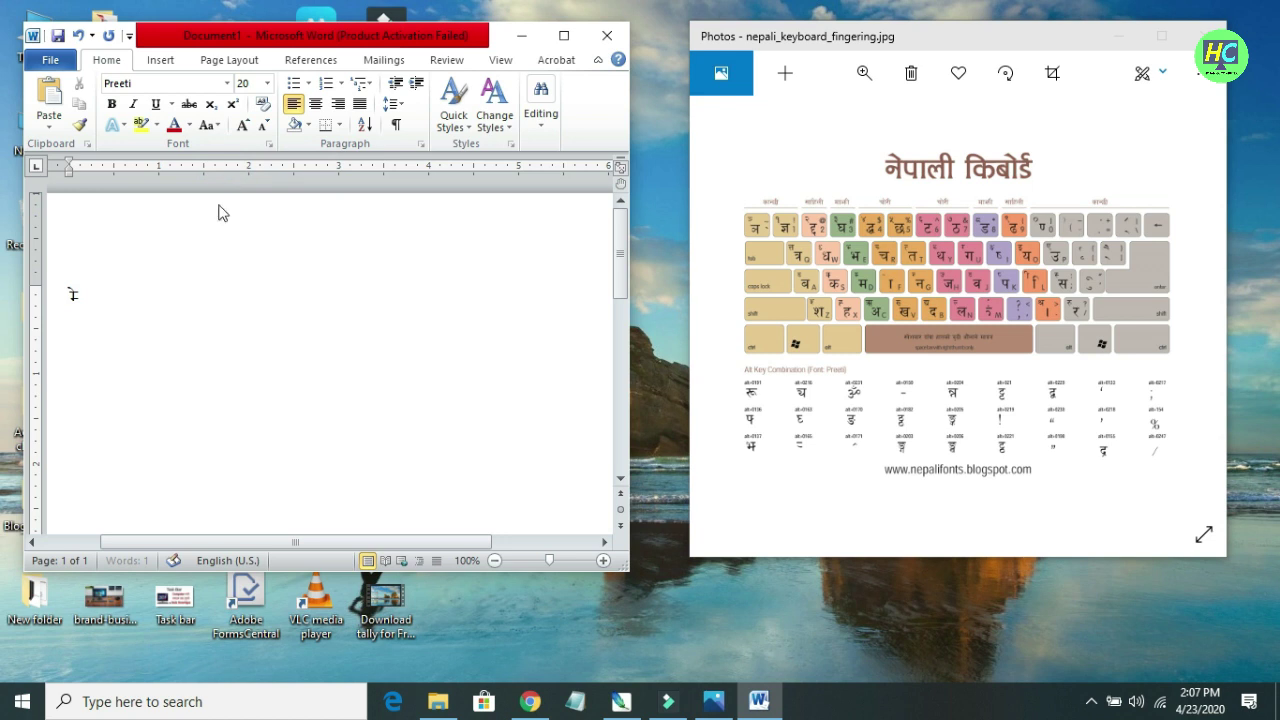
key(BackSpace)
text(d)
text(])
text(/)
text(f)
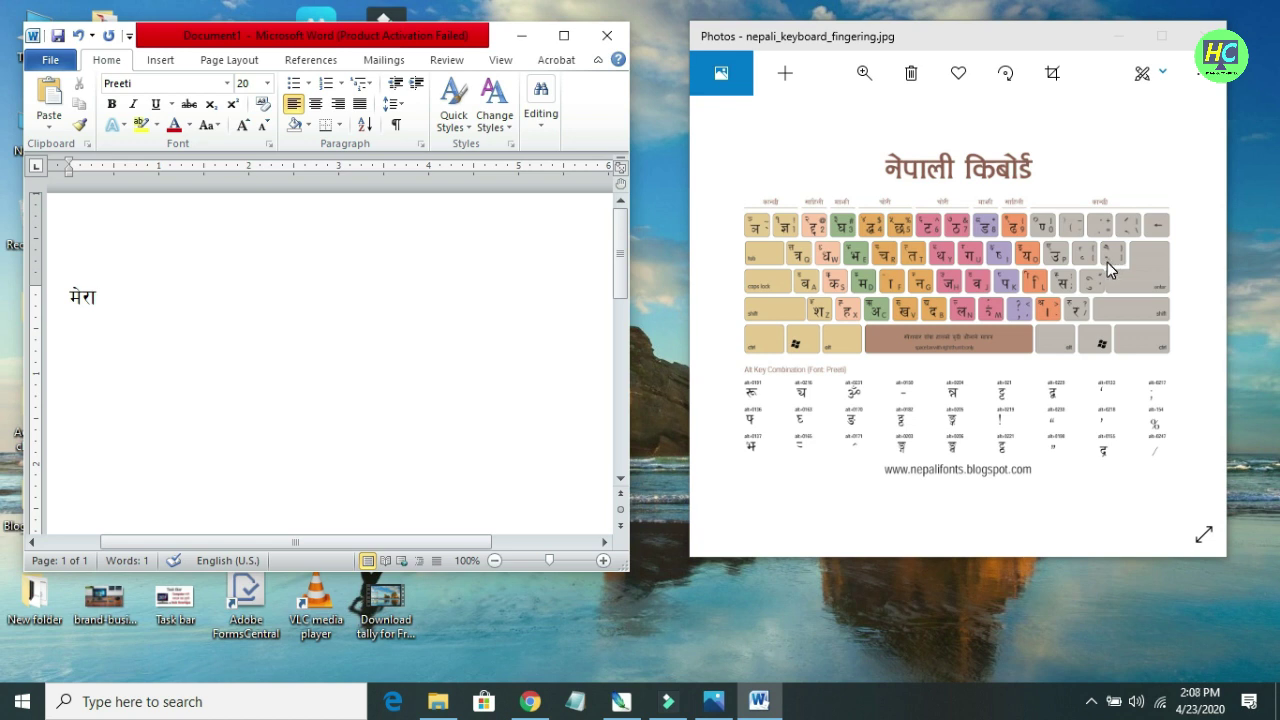
Type the Preeti keys for 'मेरो नाम', a first name and 'हा', checking the keyboard chart
text(])
text(g)
text(f)
text(d)
text(/)
text(f)
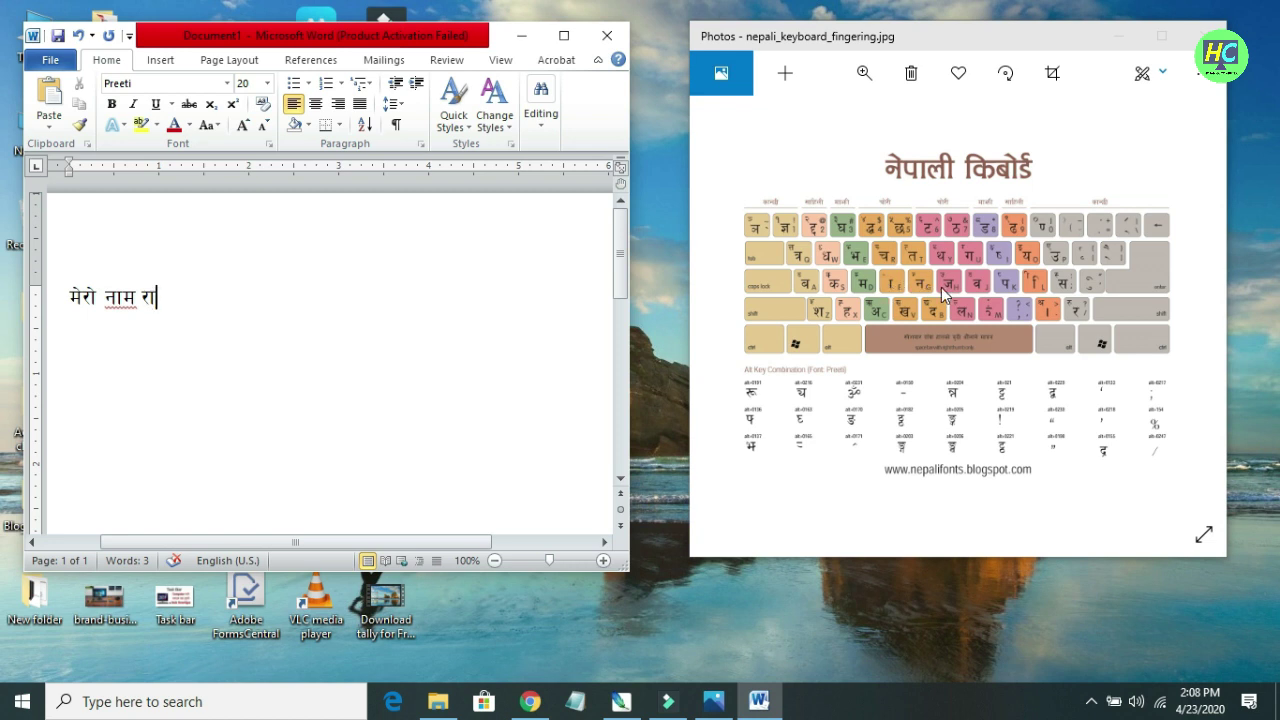
text(h)
text( x)
click(889, 286)
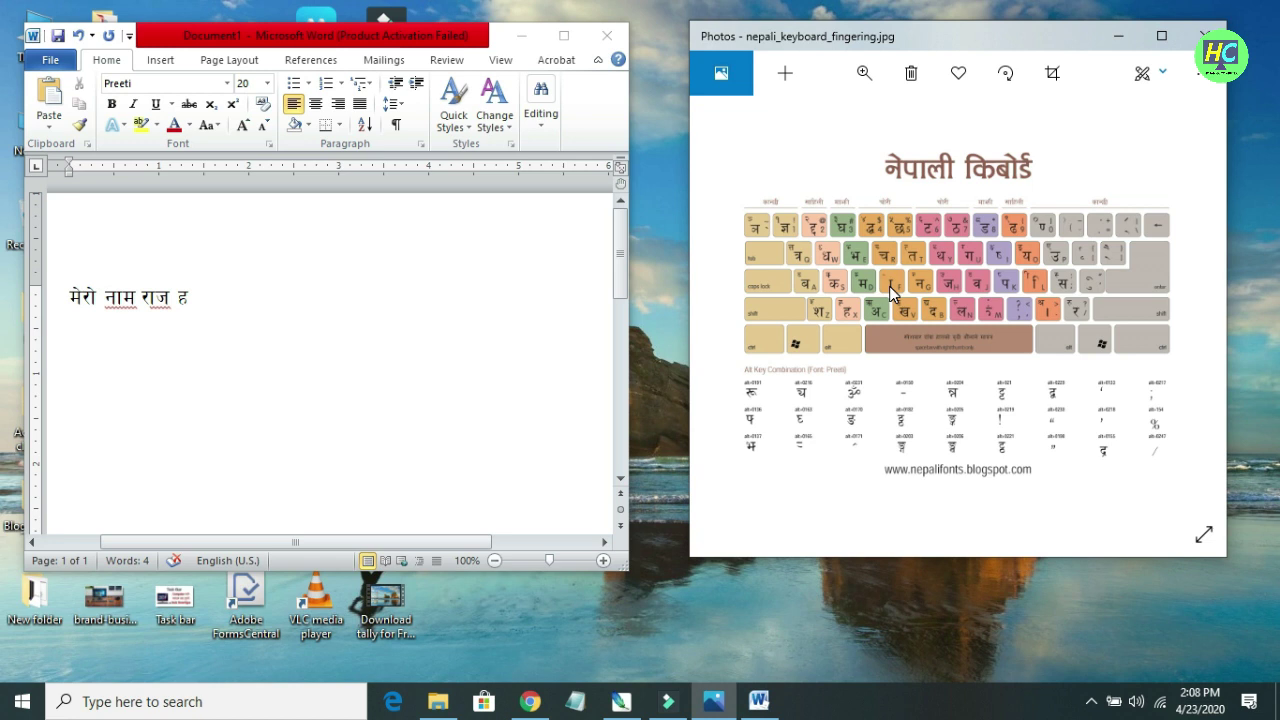
click(229, 295)
text(f)
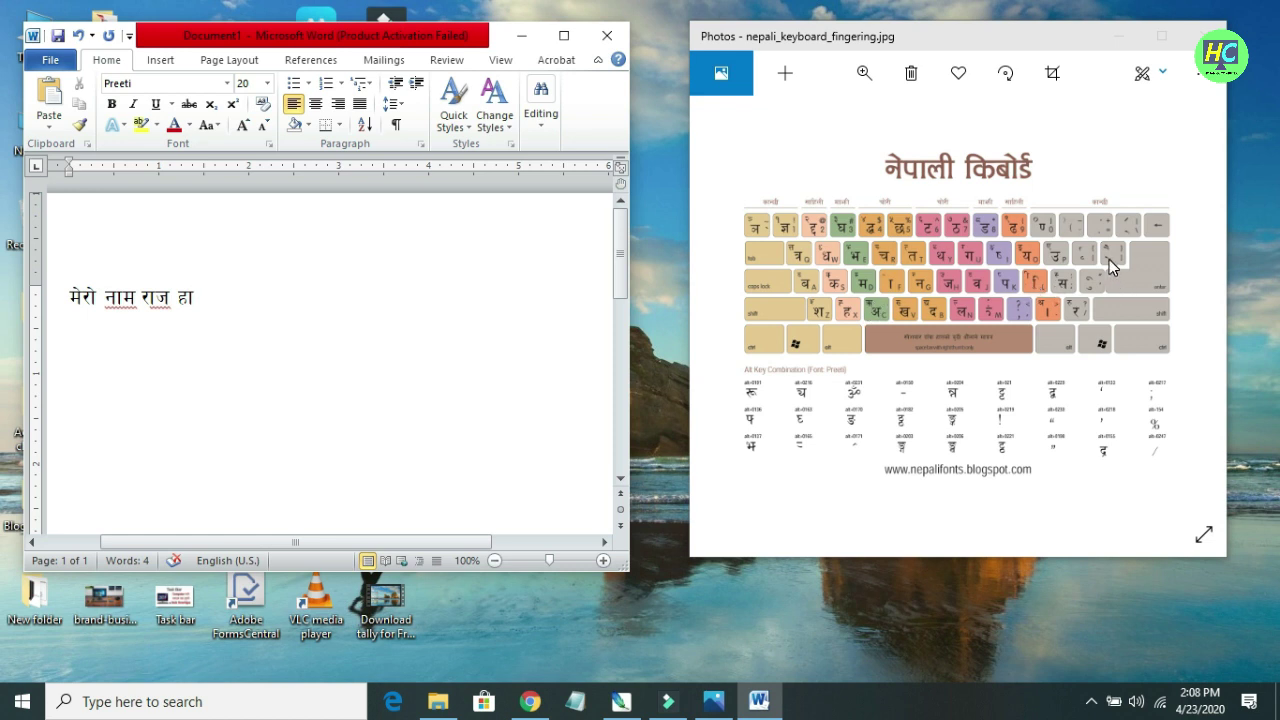
Add the ो matra and the danda (] and .) so the sentence ends 'हो ।'
text(])
text( .)
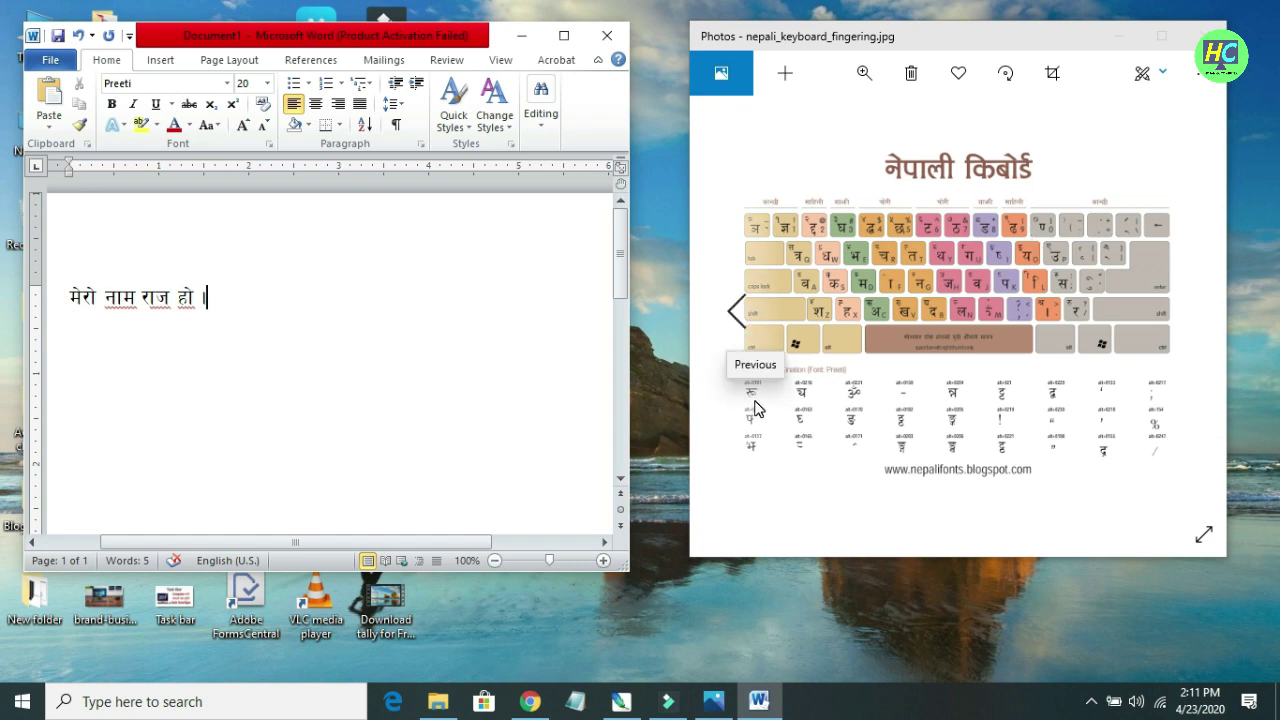
Maximize the Photos window showing nepali_keyboard_fingering.jpg
click(1163, 36)
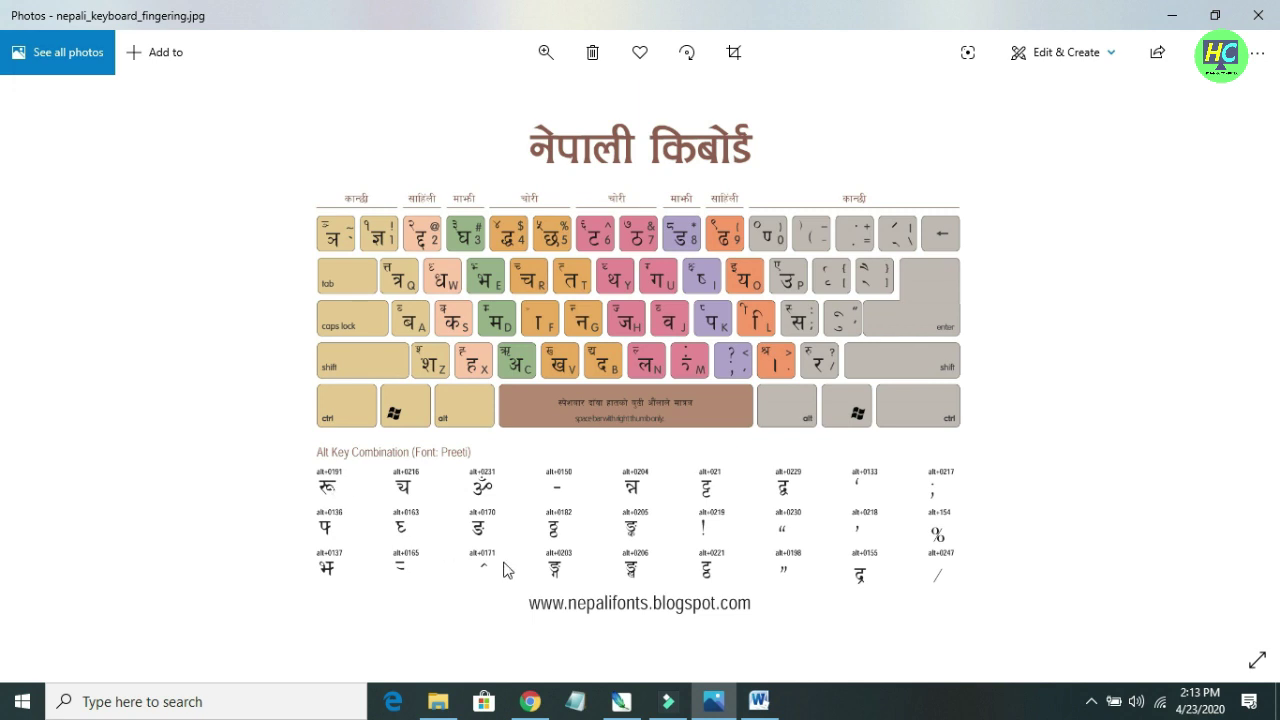
Bring Word back maximized and open the Symbol gallery on the Insert tab
click(757, 703)
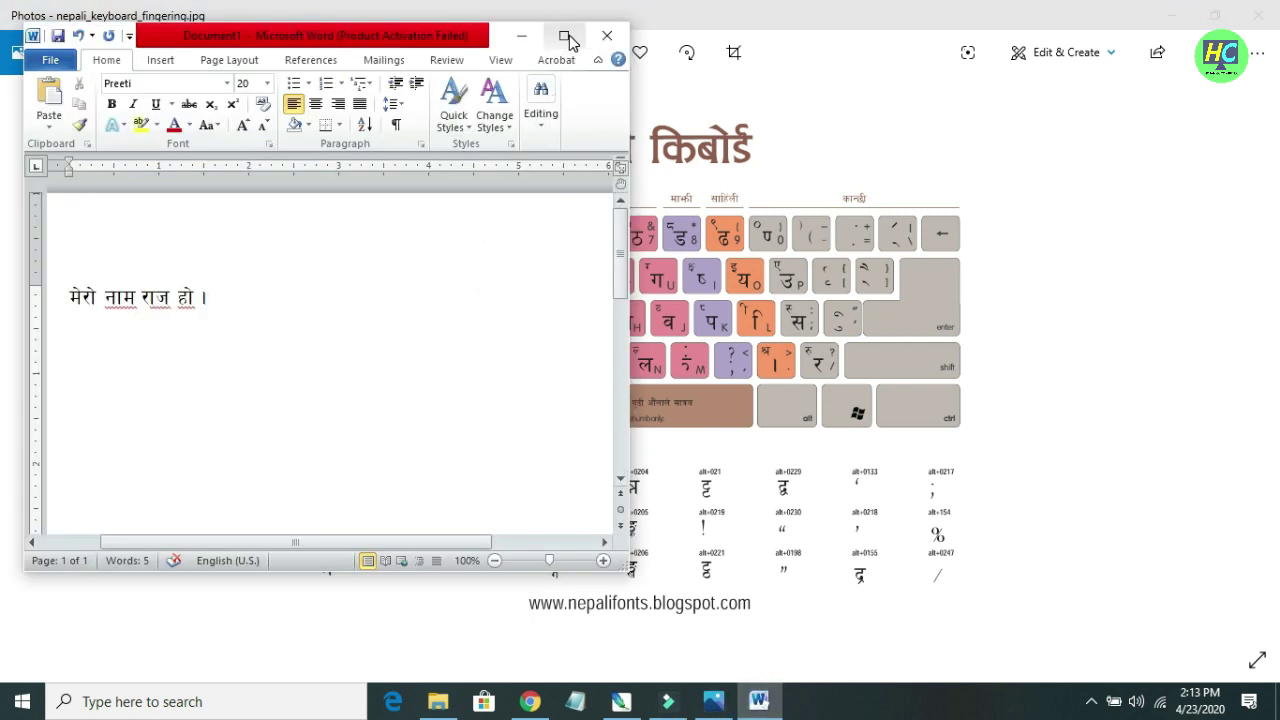
click(565, 37)
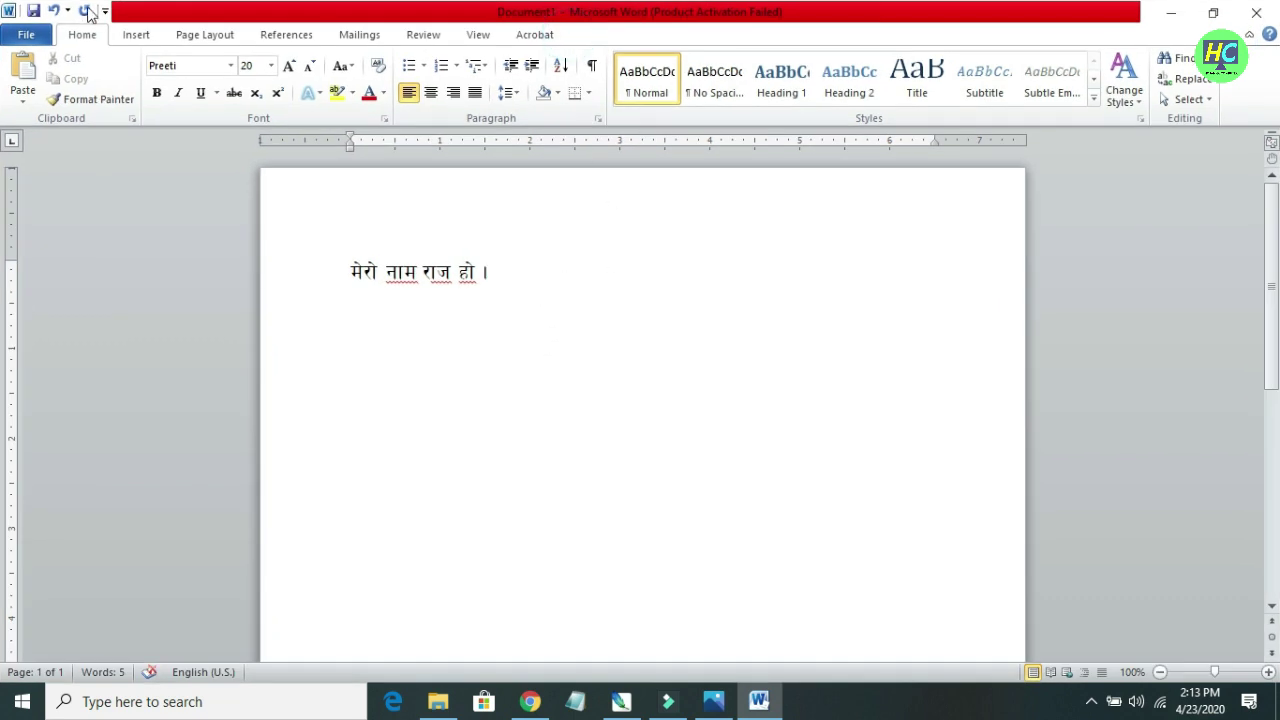
click(143, 35)
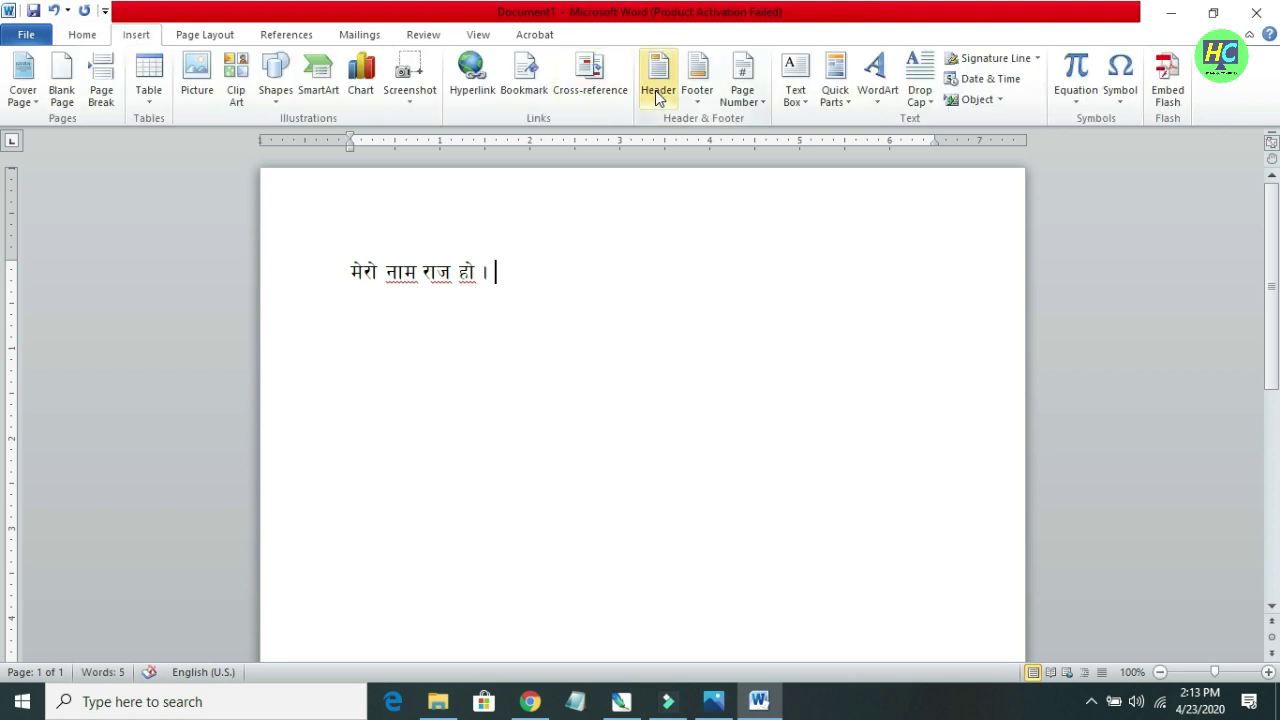
click(1120, 98)
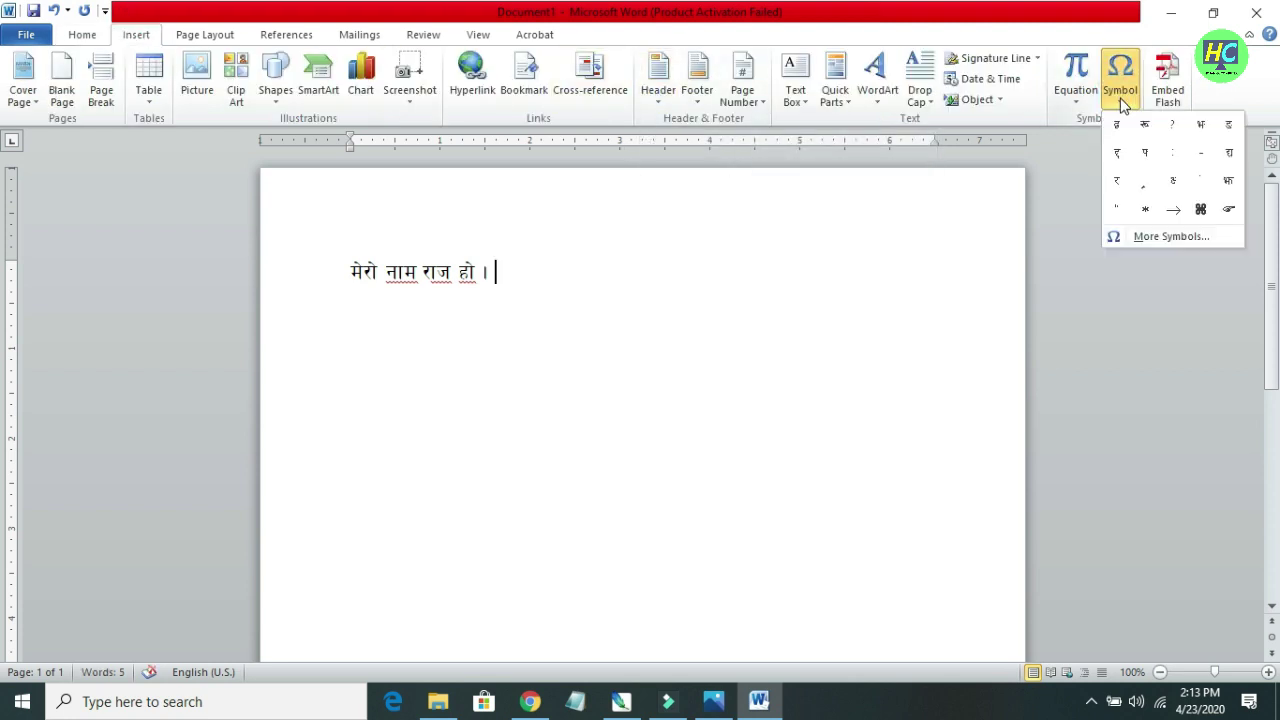
Insert the ड character after the sentence from the More Symbols dialog
click(1148, 237)
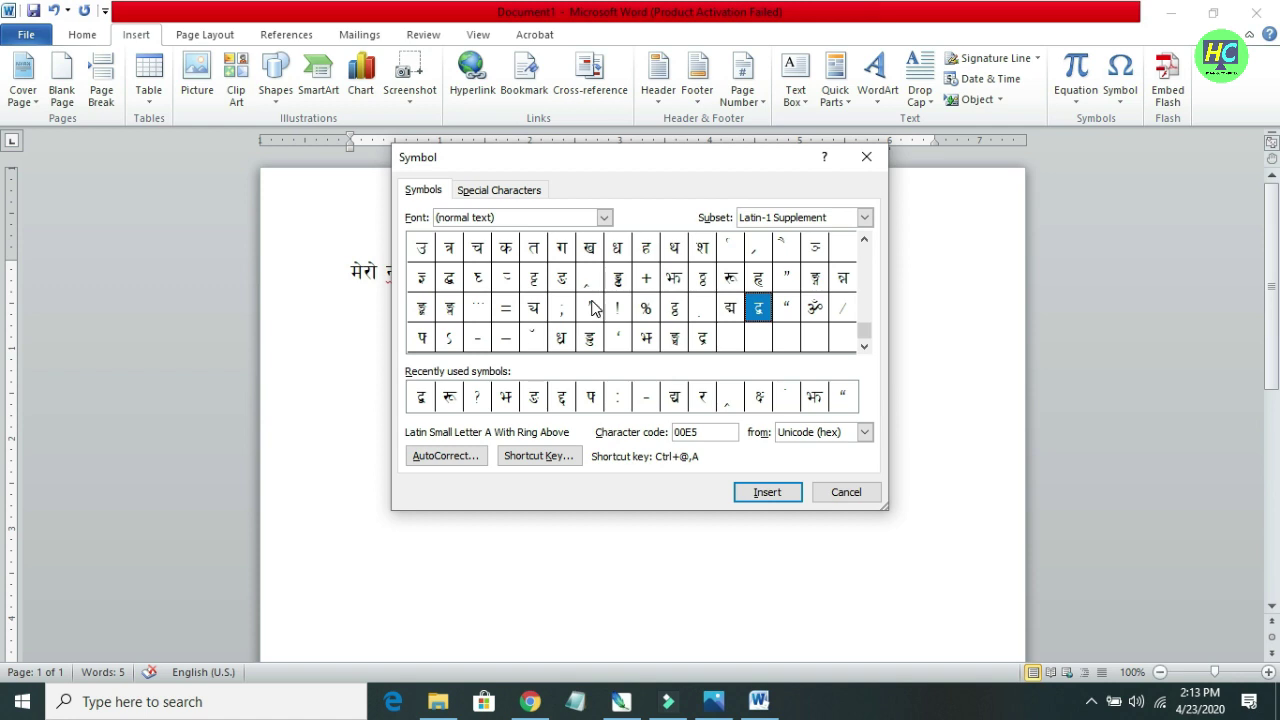
drag(864, 330, 866, 252)
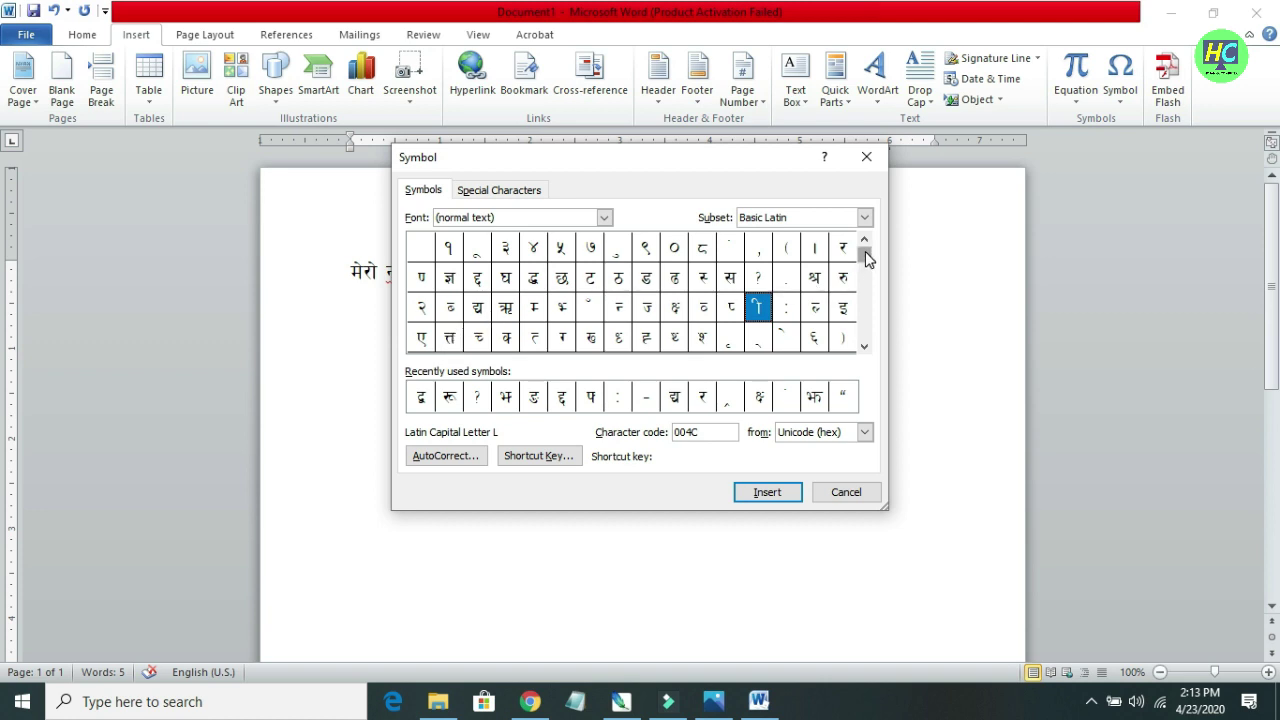
drag(865, 251, 867, 265)
drag(865, 254, 868, 285)
drag(868, 285, 870, 350)
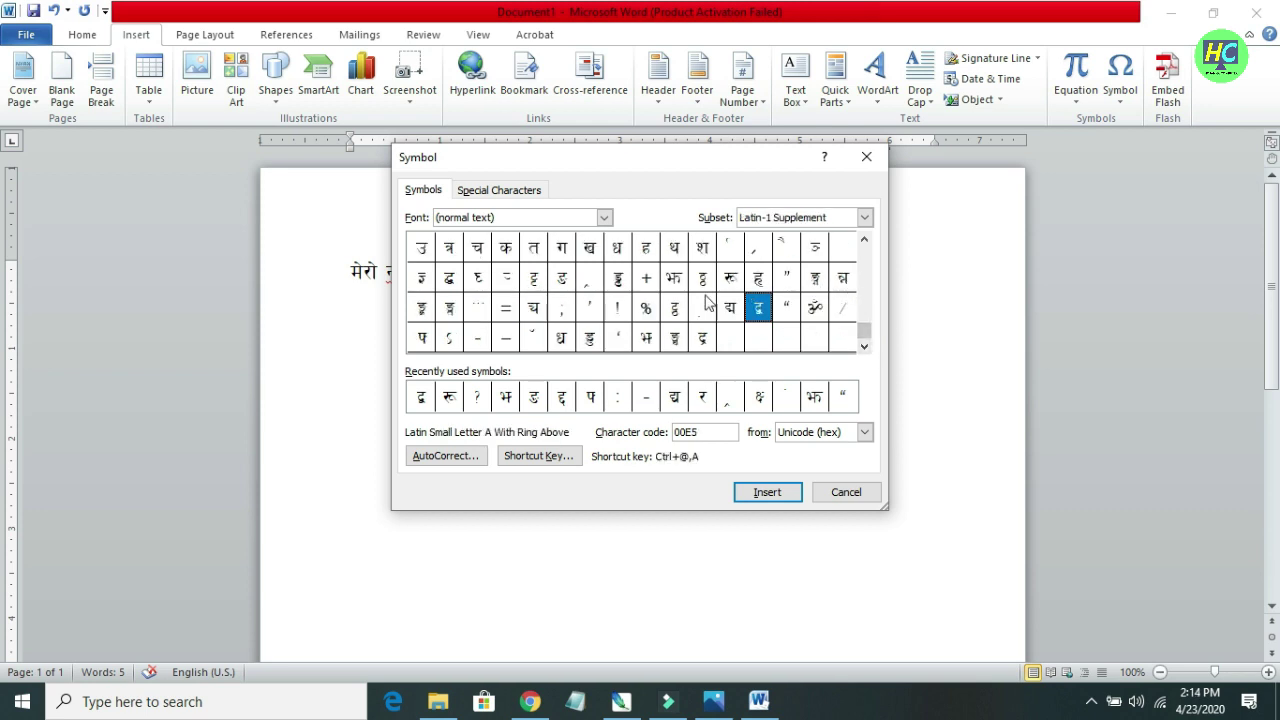
click(563, 282)
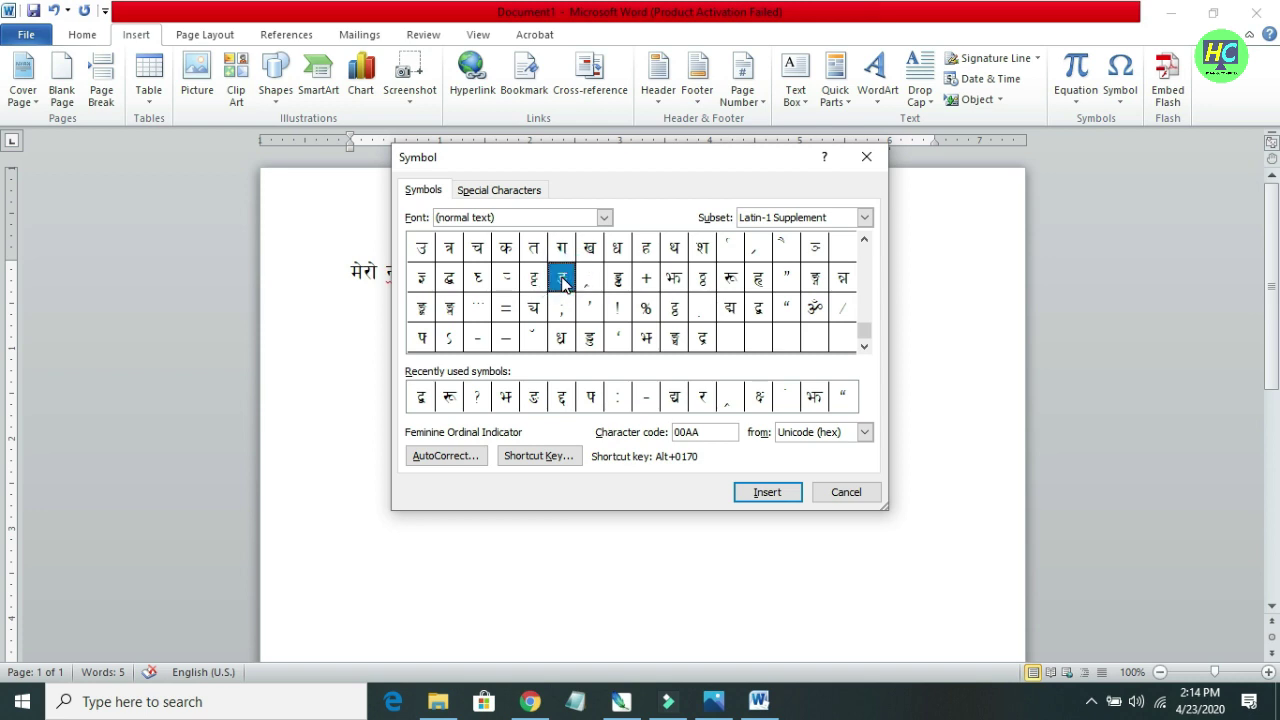
click(768, 494)
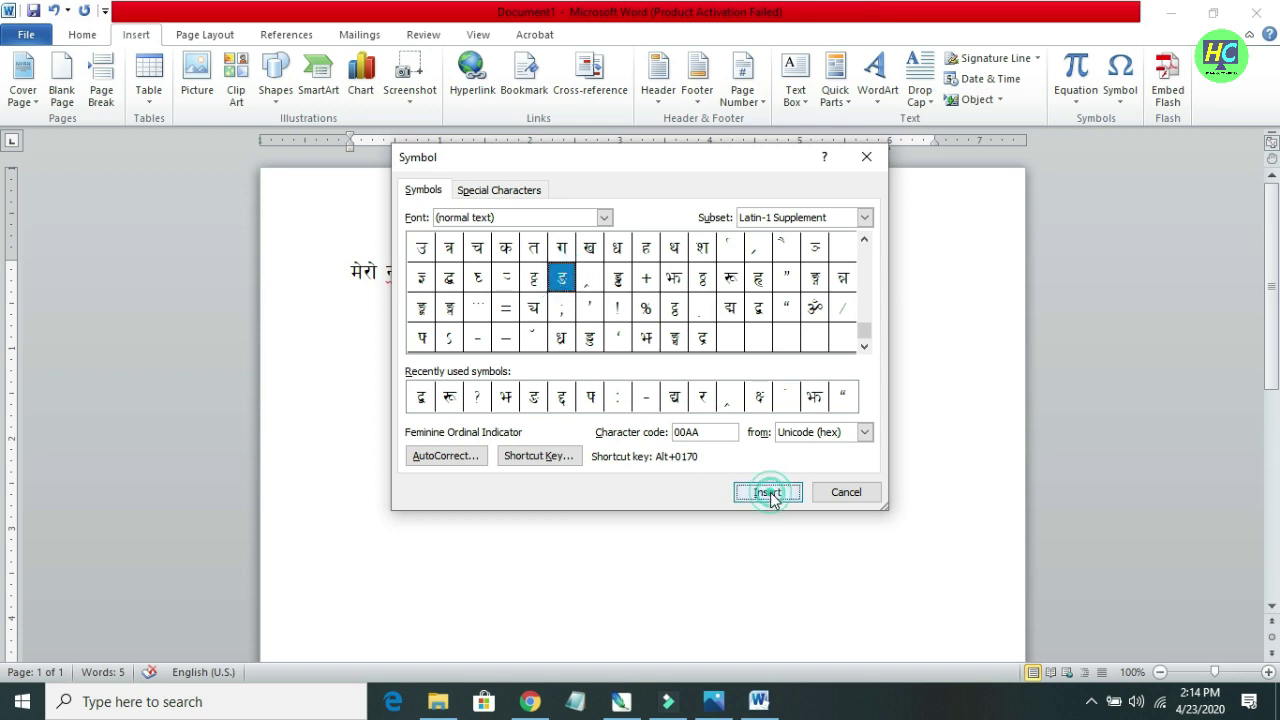
click(845, 493)
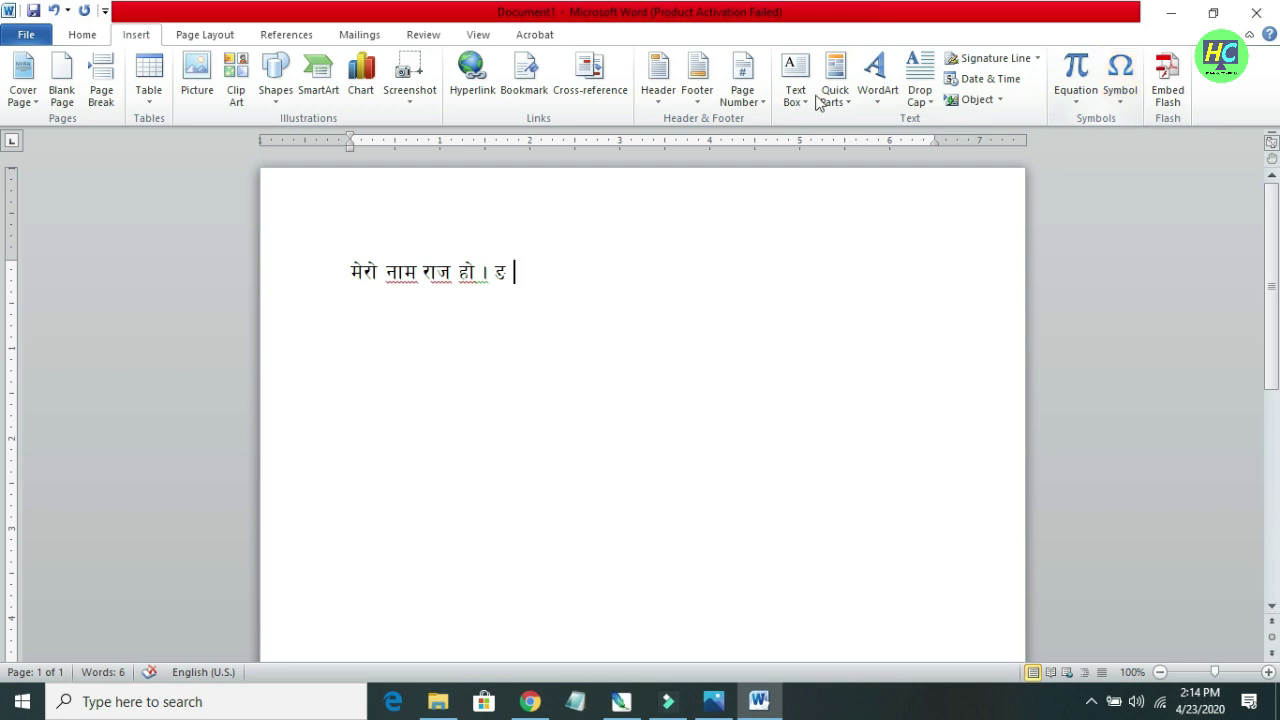
Insert the रू character from the Symbol dialog as well
click(1120, 105)
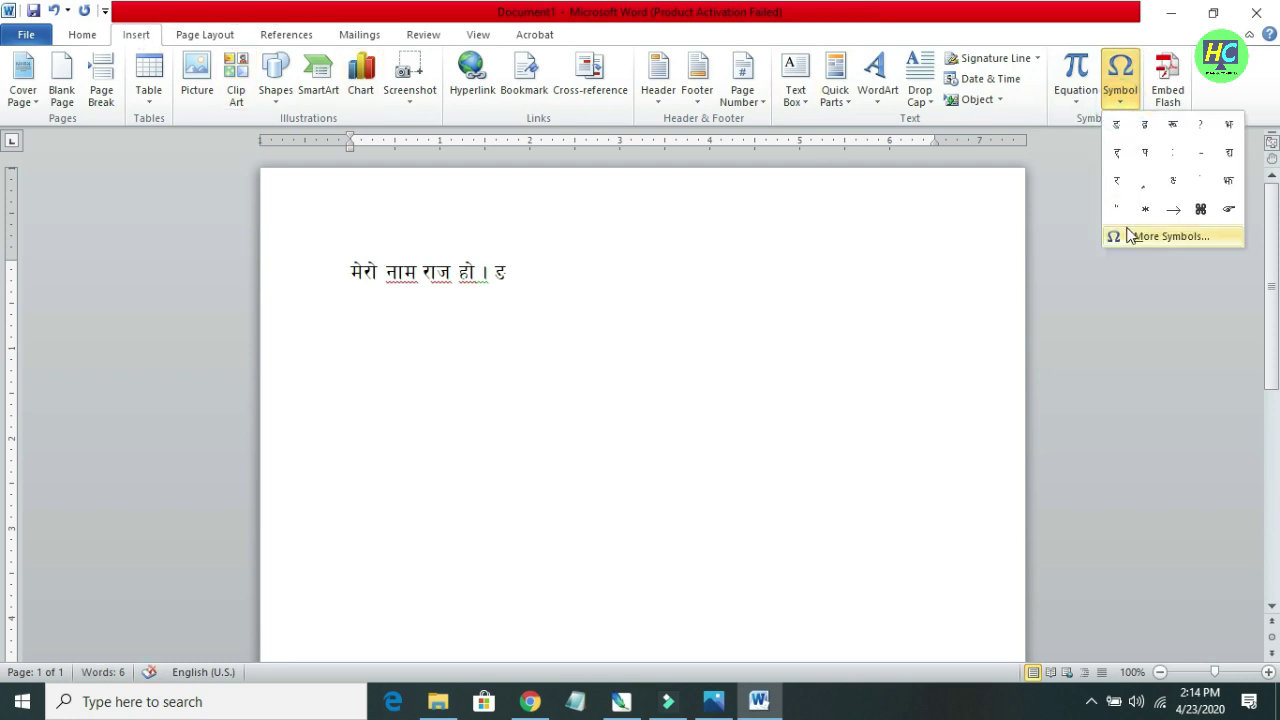
click(1132, 237)
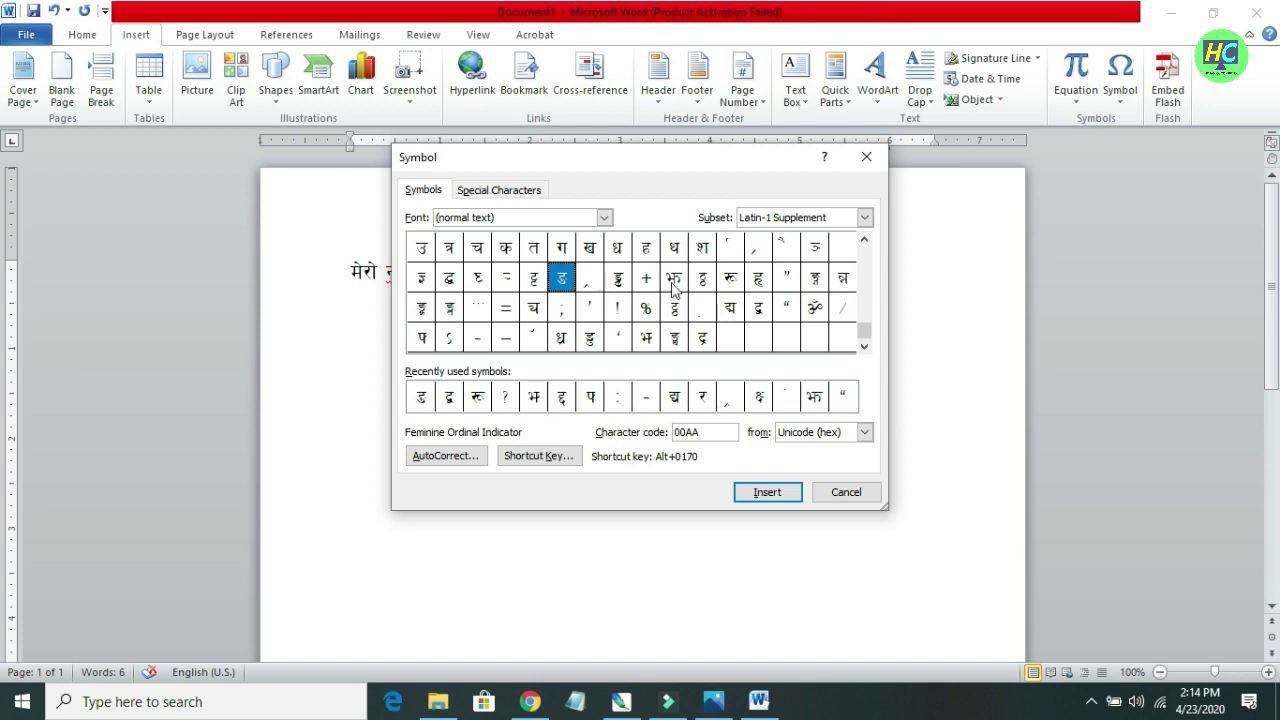
click(730, 284)
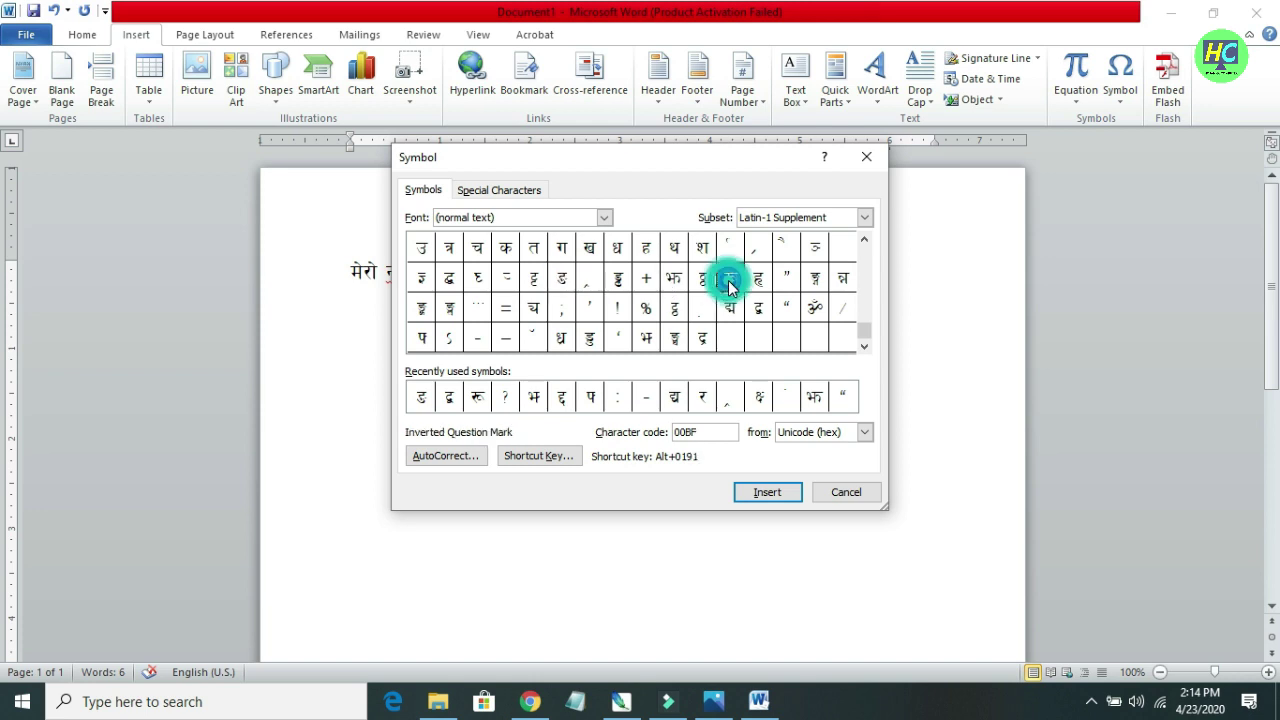
click(776, 496)
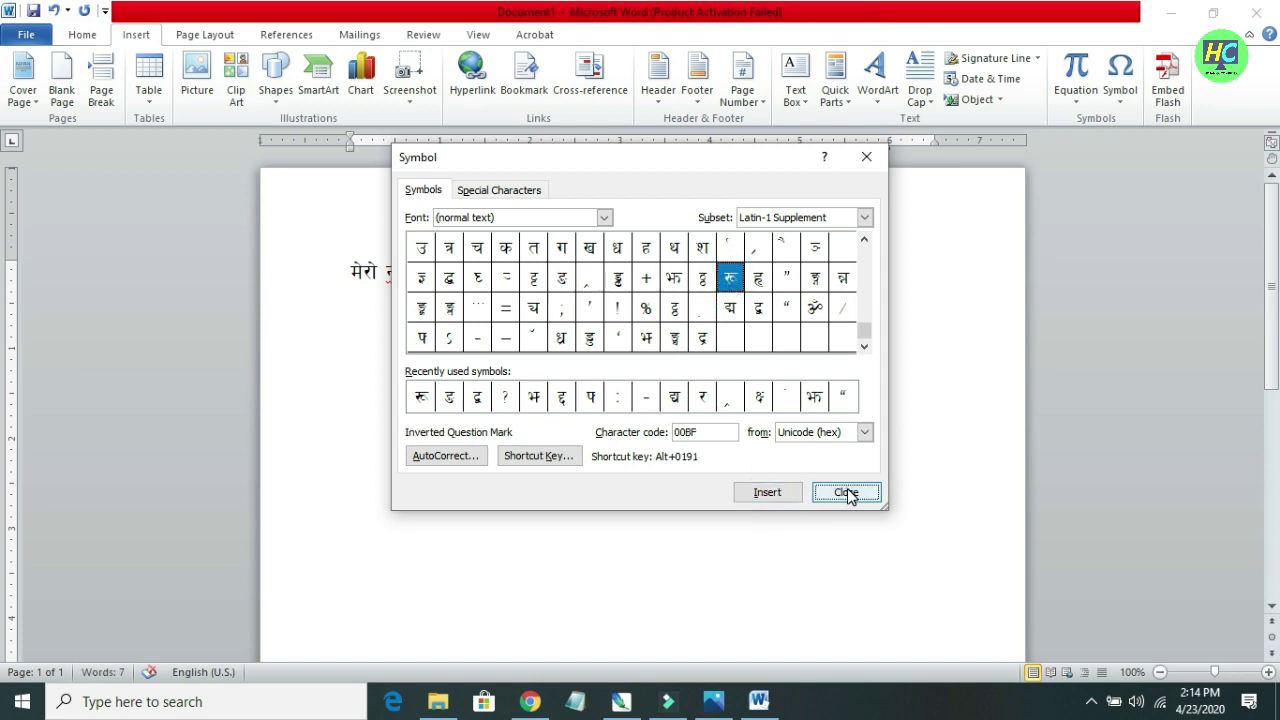
click(846, 492)
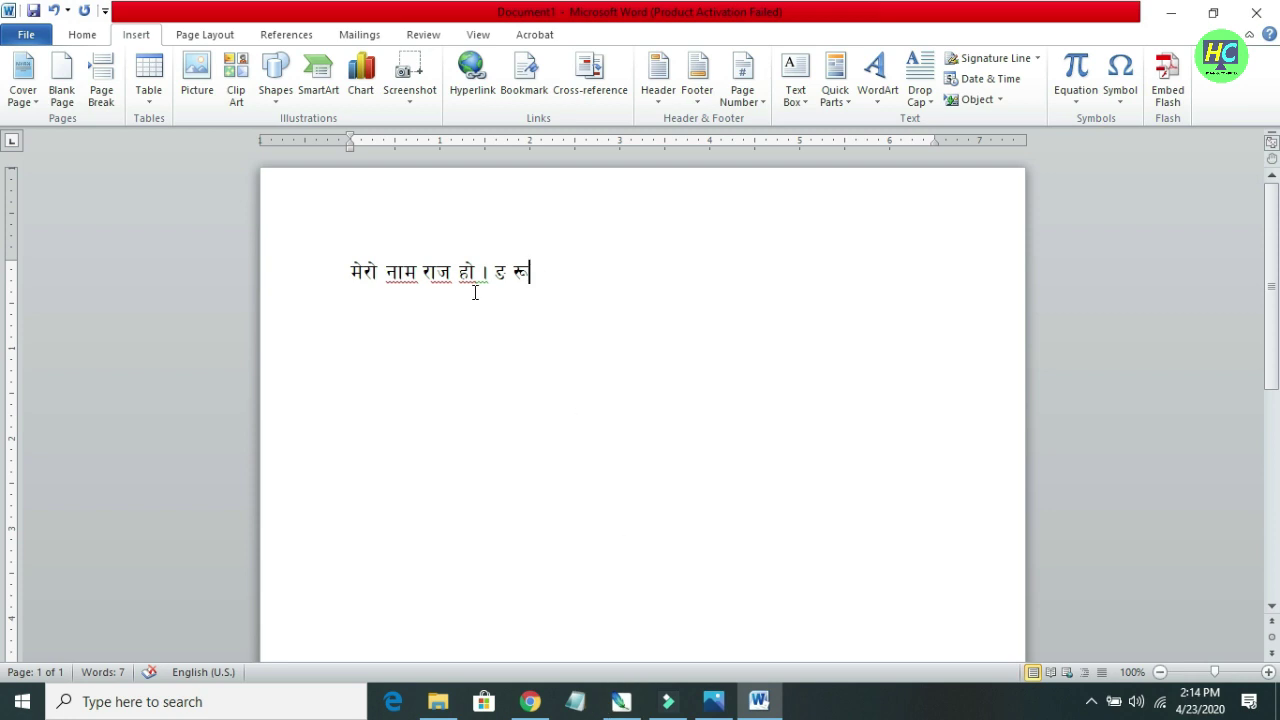
Delete the danda and inserted symbols, add the ु matra to the name, and retype 'हो'
key(BackSpace)
key(BackSpace)
key(BackSpace)
key(BackSpace)
key(BackSpace)
text(स)
key(BackSpace)
text(ु ह)
text(ो)
click(451, 279)
click(83, 36)
click(487, 275)
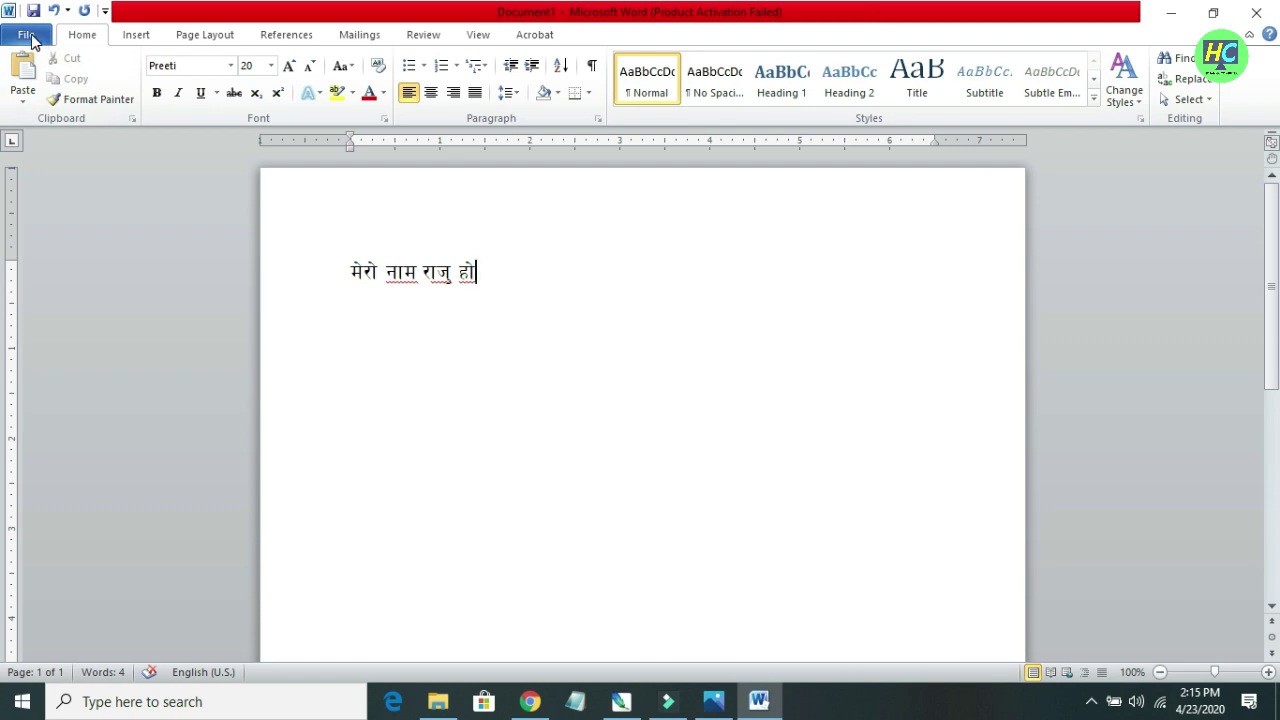
Check 'Straight quotes with smart quotes' under AutoFormat As You Type in Proofing's AutoCorrect Options
click(28, 36)
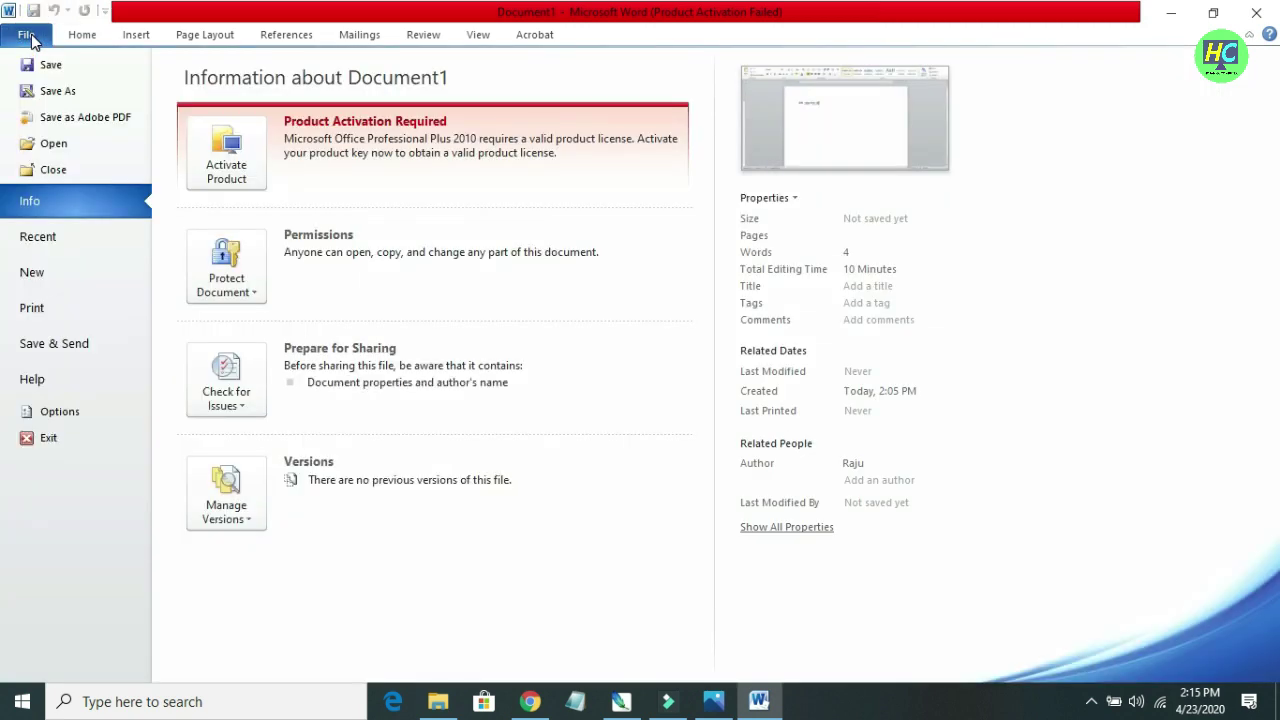
click(45, 413)
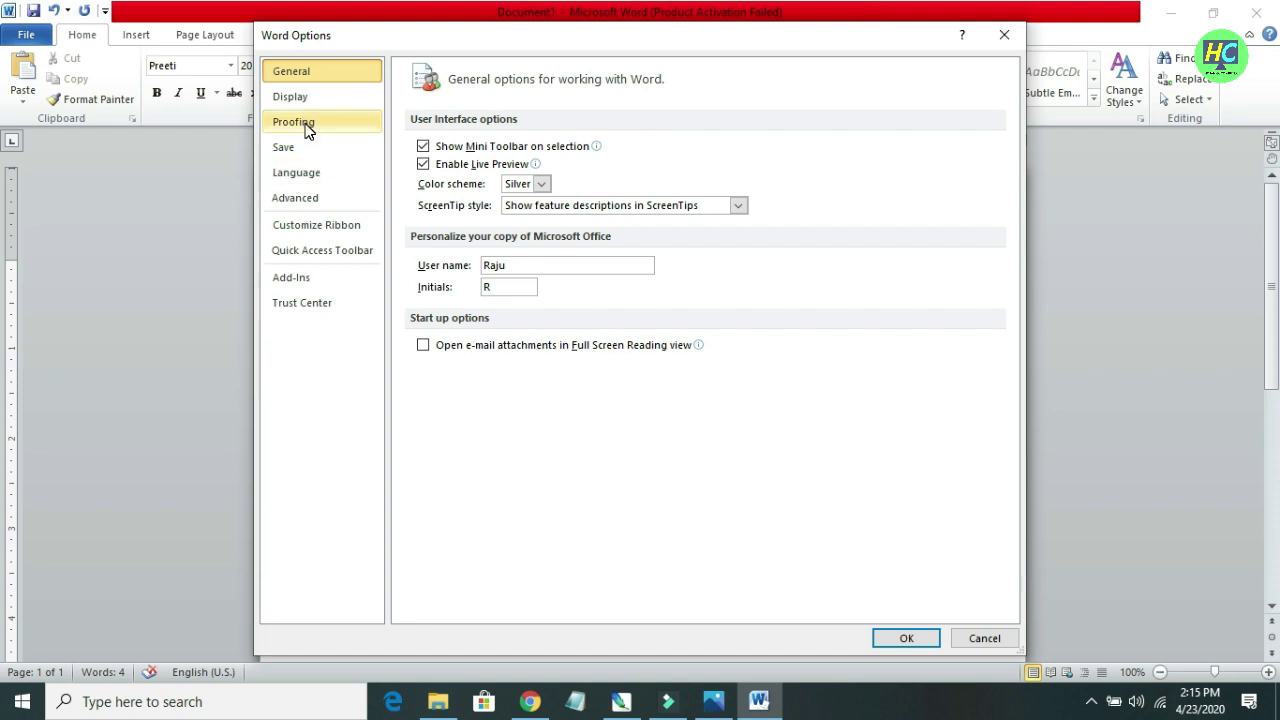
click(308, 130)
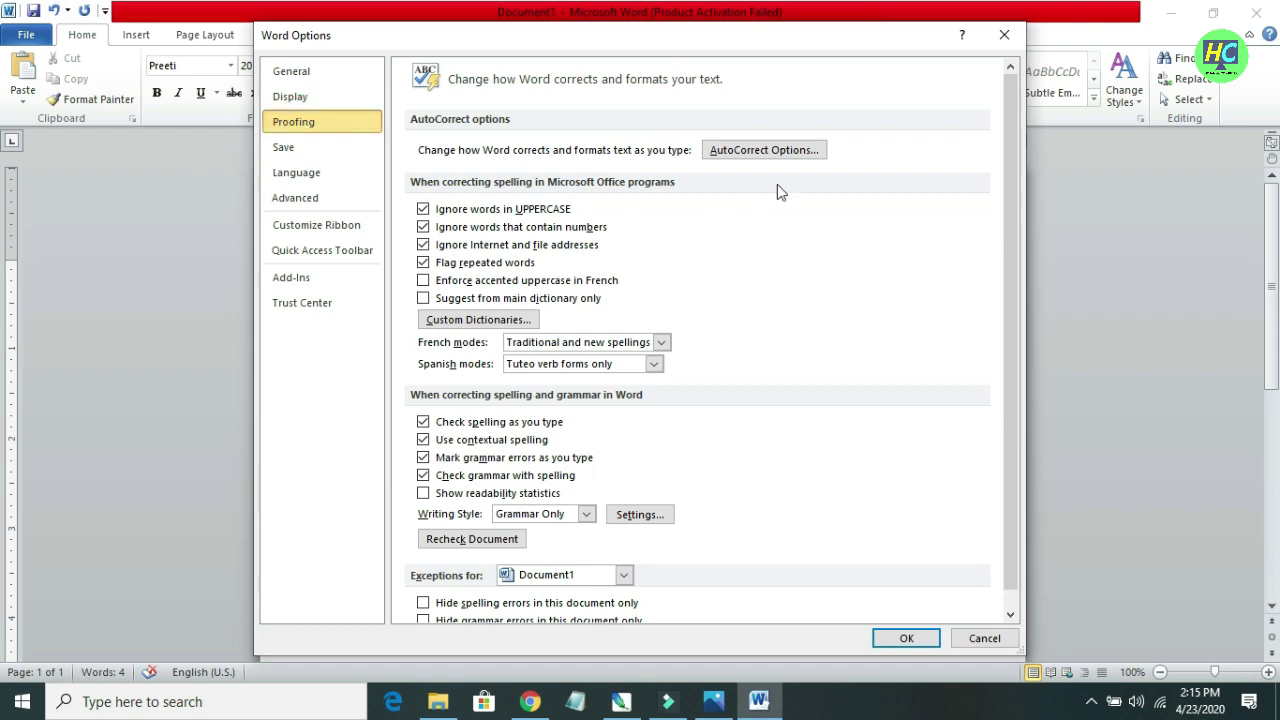
click(765, 151)
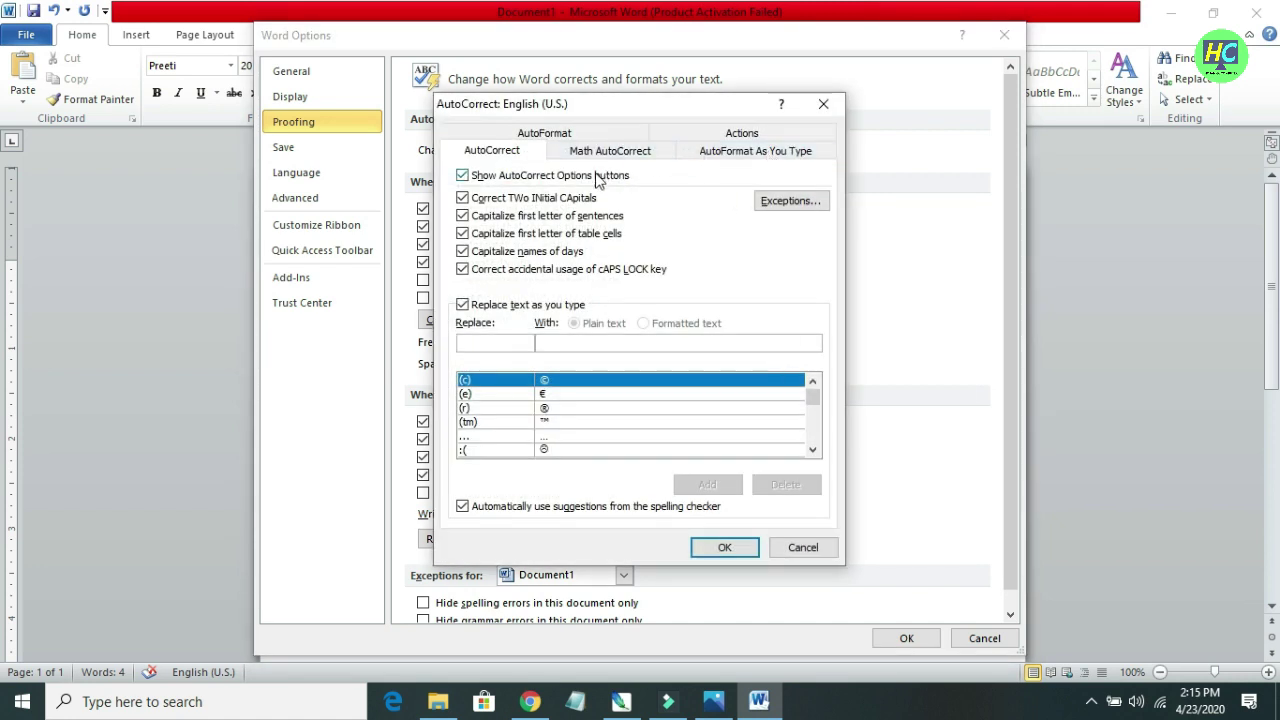
click(731, 150)
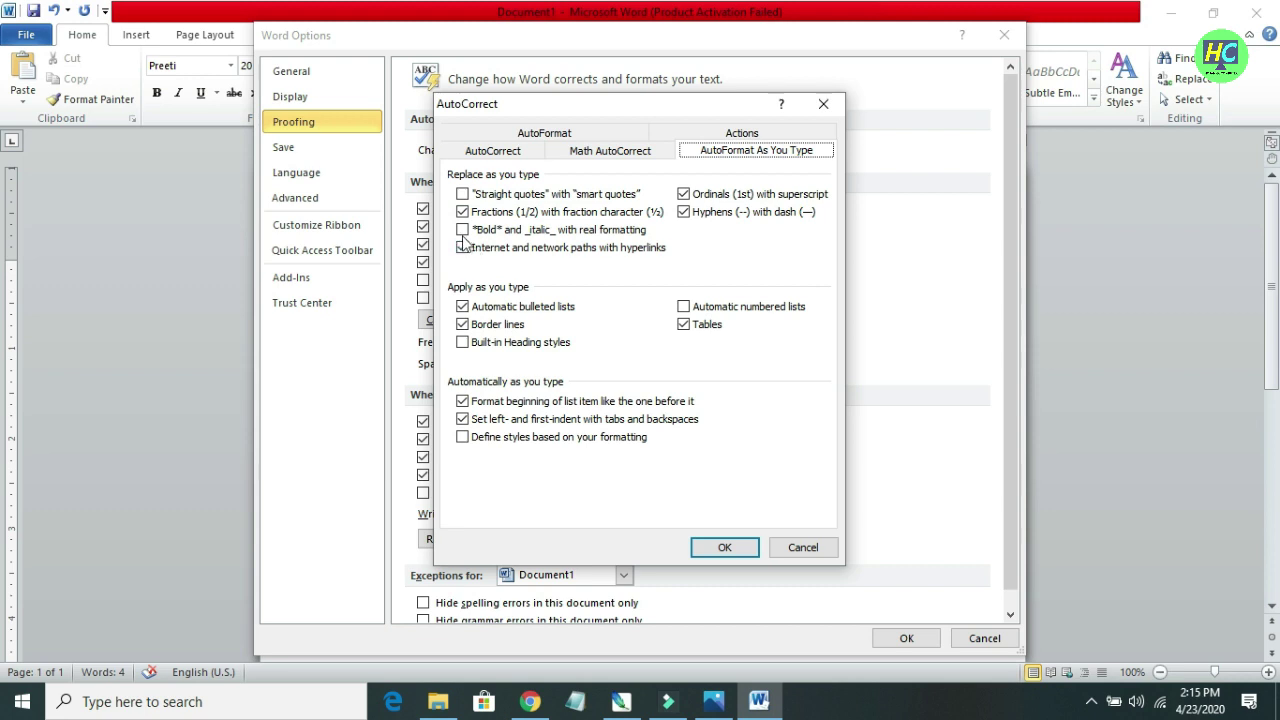
click(463, 196)
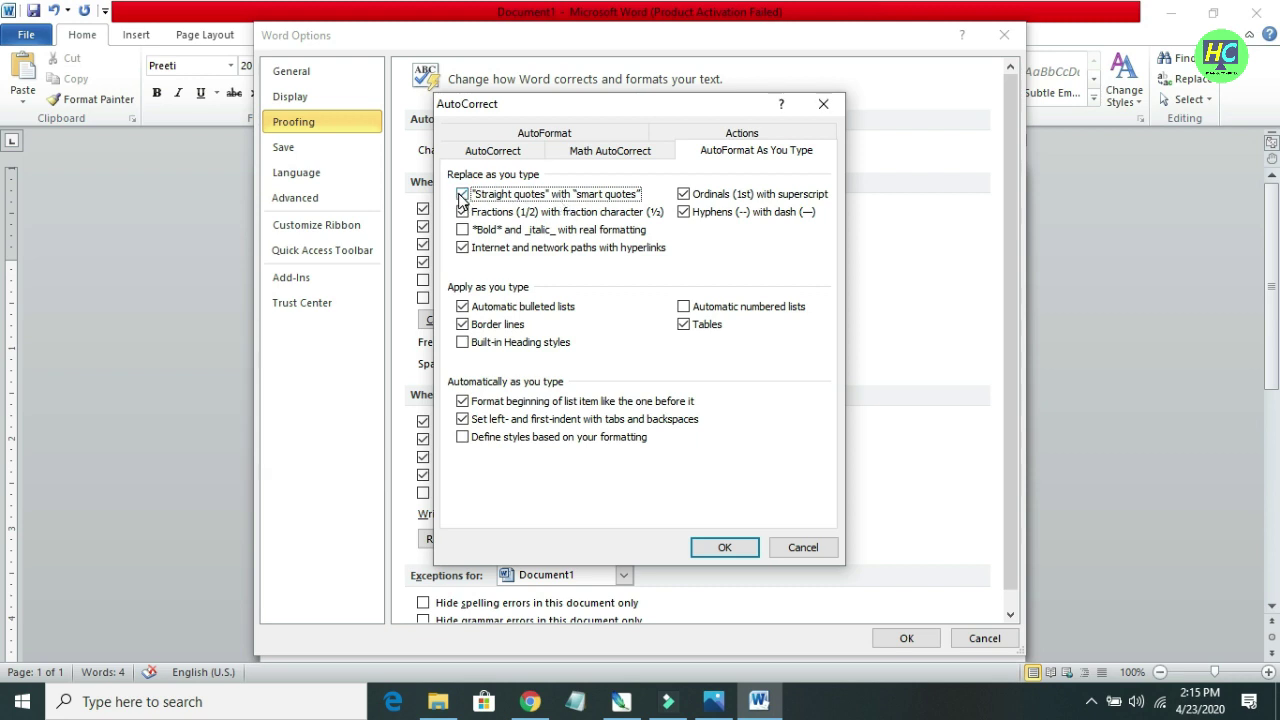
click(726, 547)
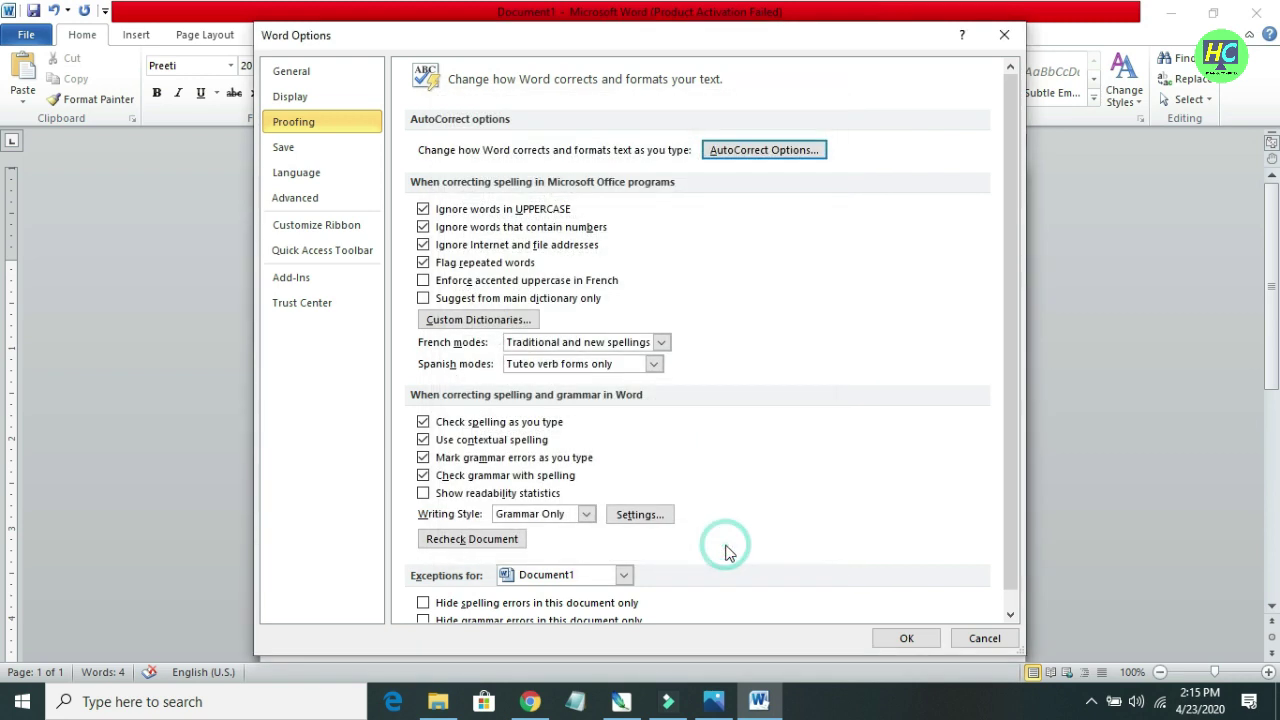
click(905, 637)
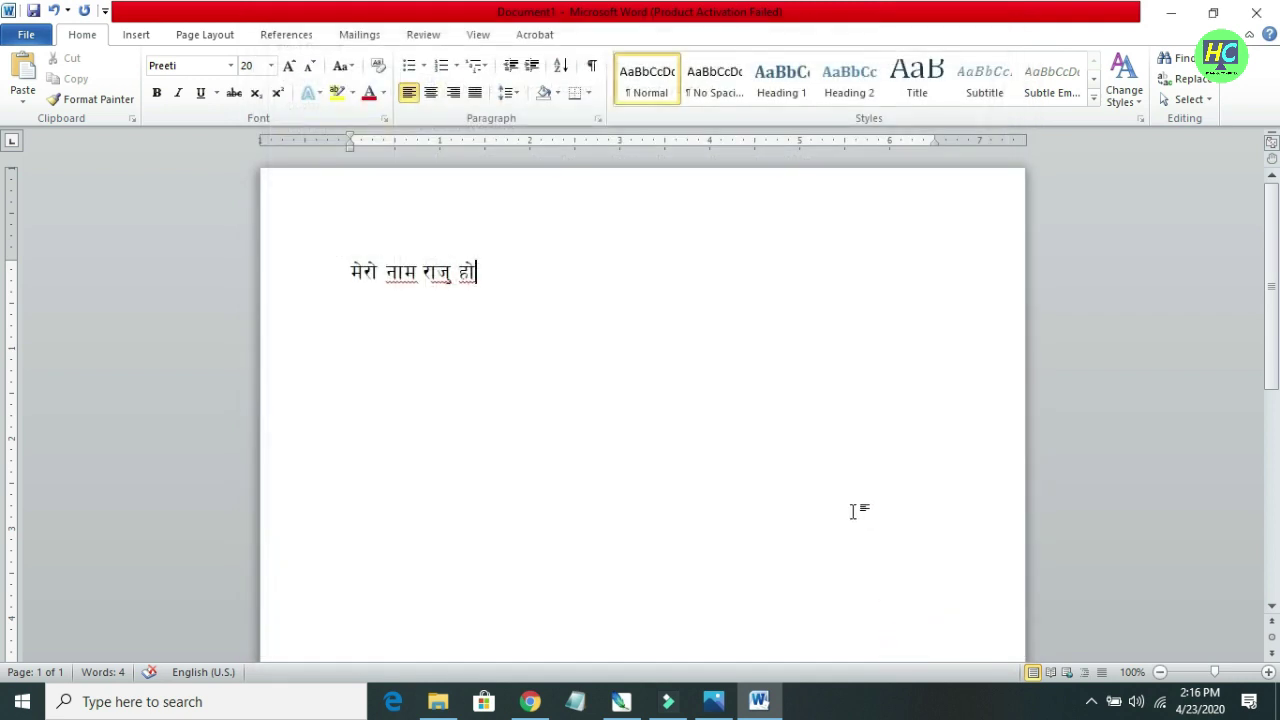
Remove the ो sign and type Preeti keys with apostrophes, which become curly quotes
key(BackSpace)
key(BackSpace)
text(')
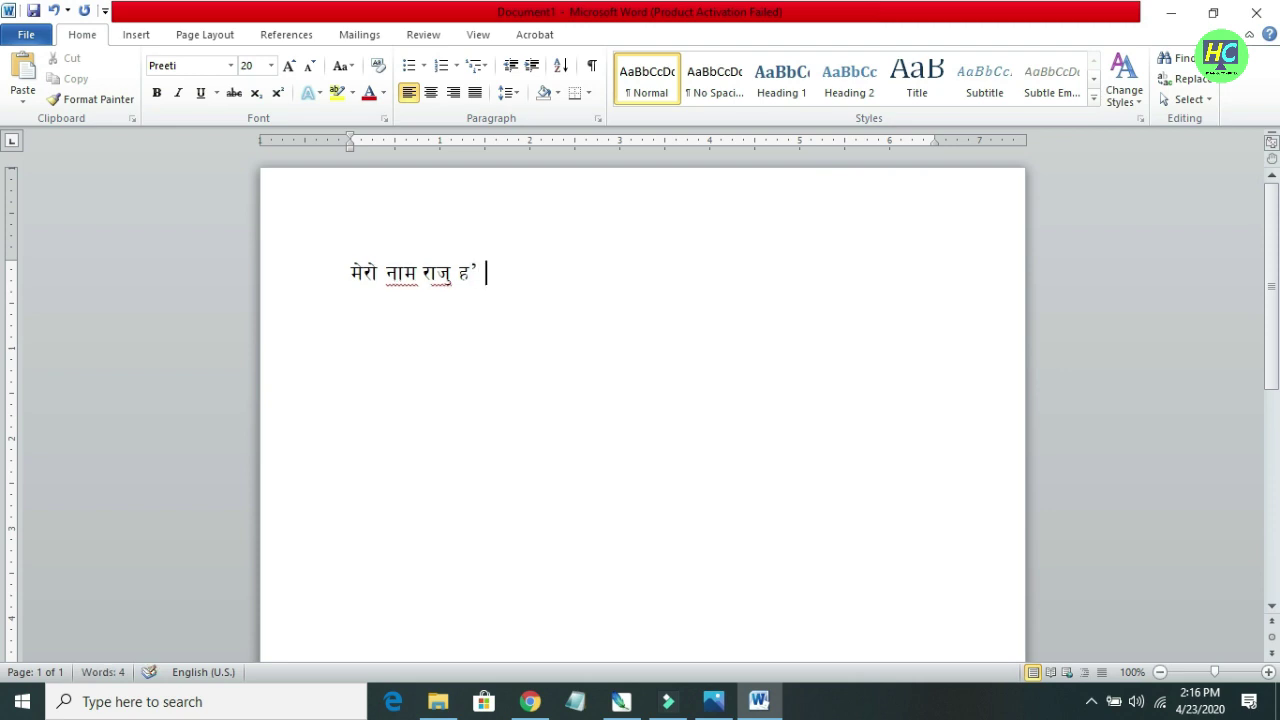
text( s)
text(s'/)
Uncheck 'Straight quotes with smart quotes' under AutoFormat As You Type and close both dialogs
click(28, 36)
click(46, 415)
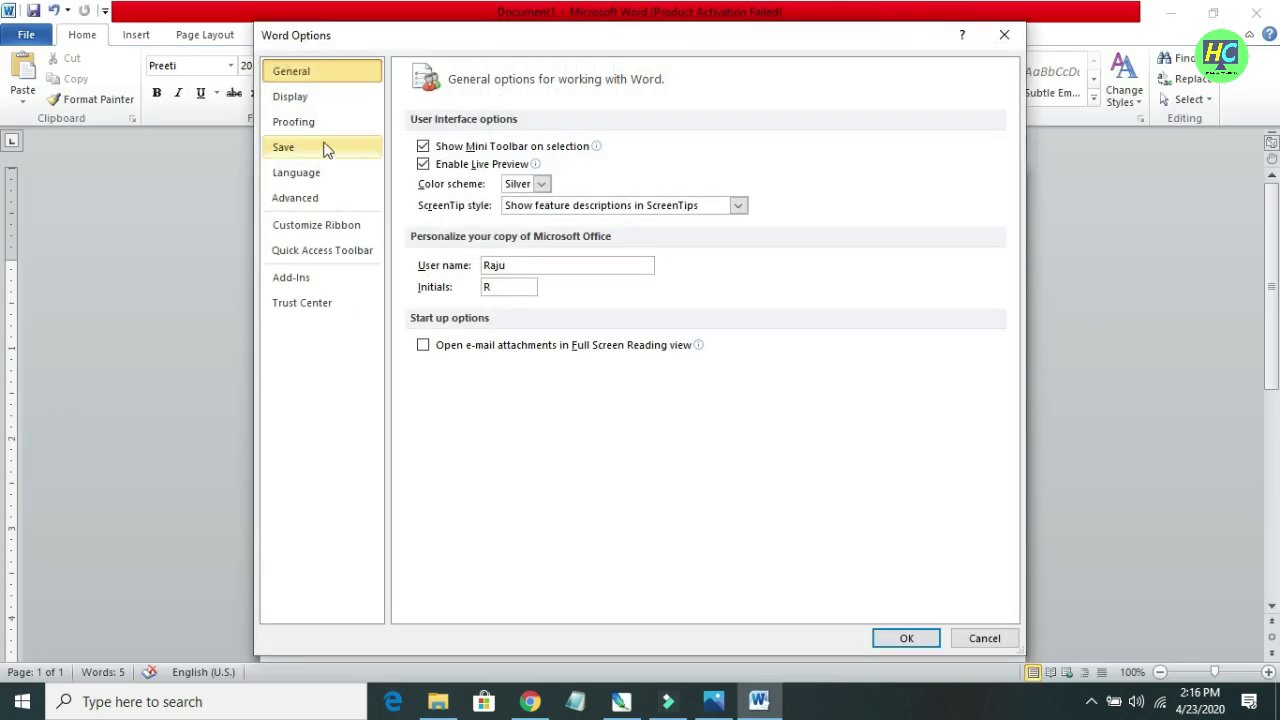
click(309, 133)
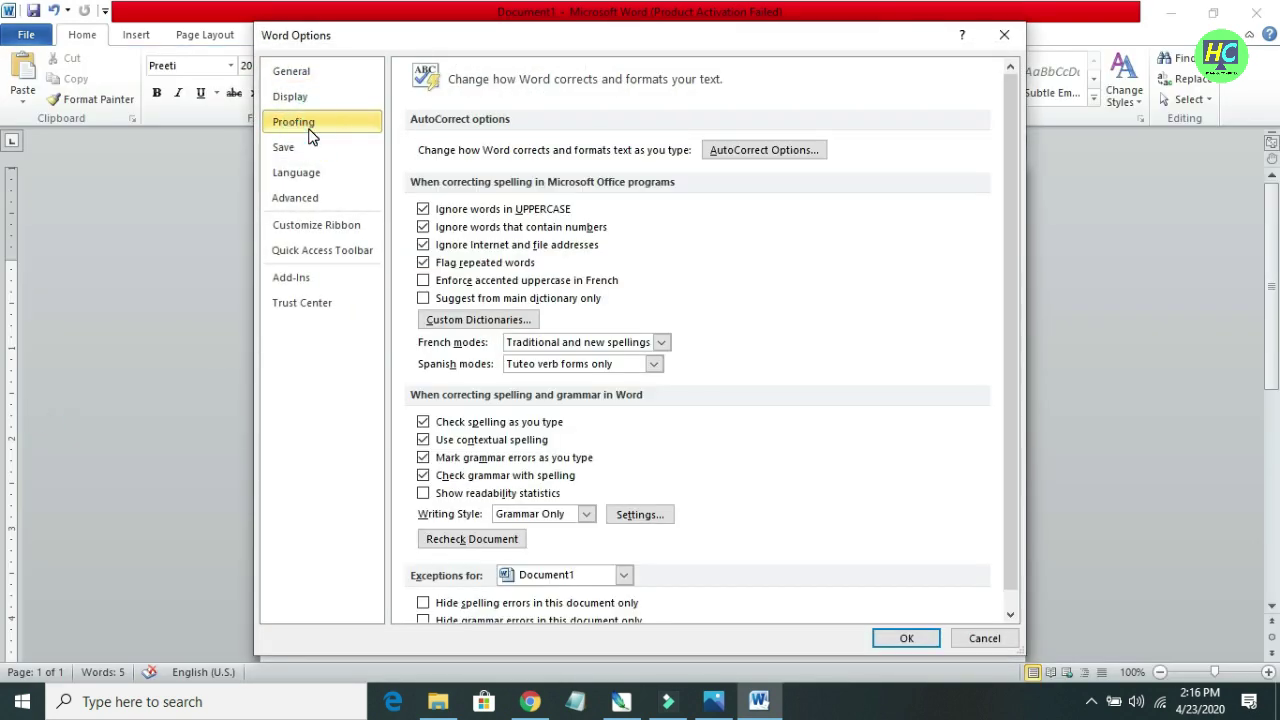
click(733, 152)
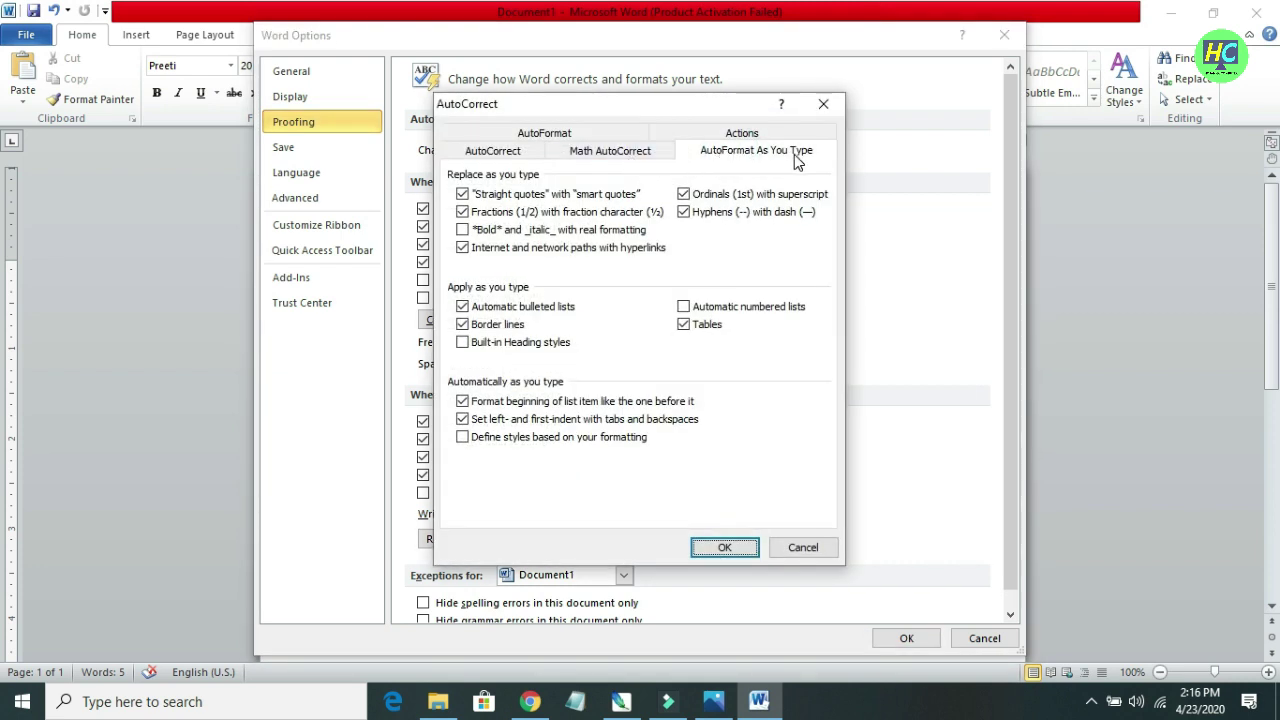
click(761, 154)
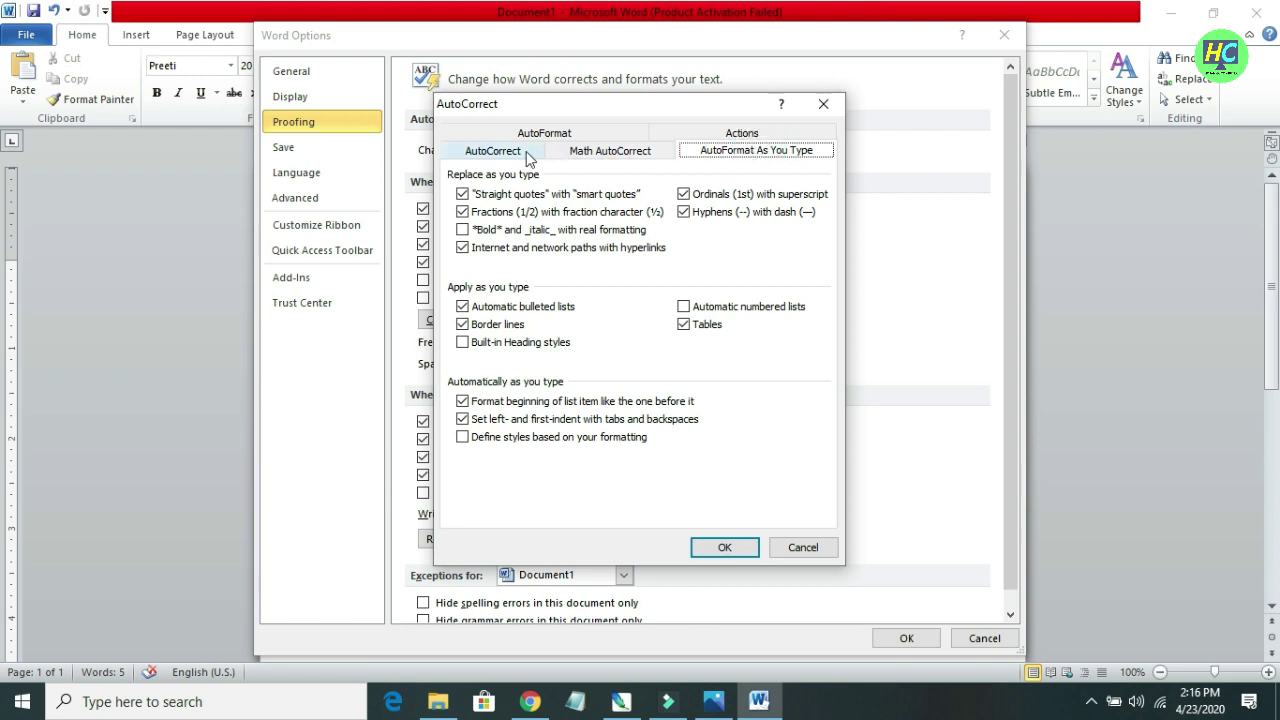
click(462, 194)
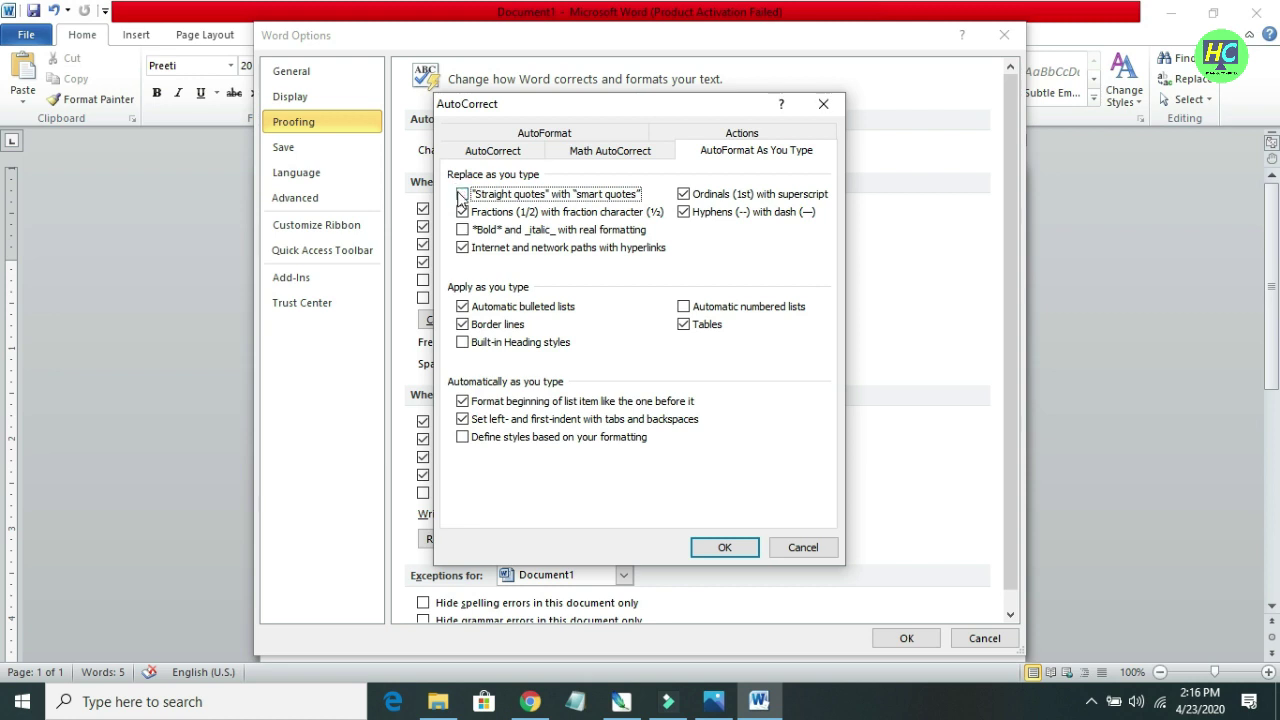
click(720, 548)
click(910, 641)
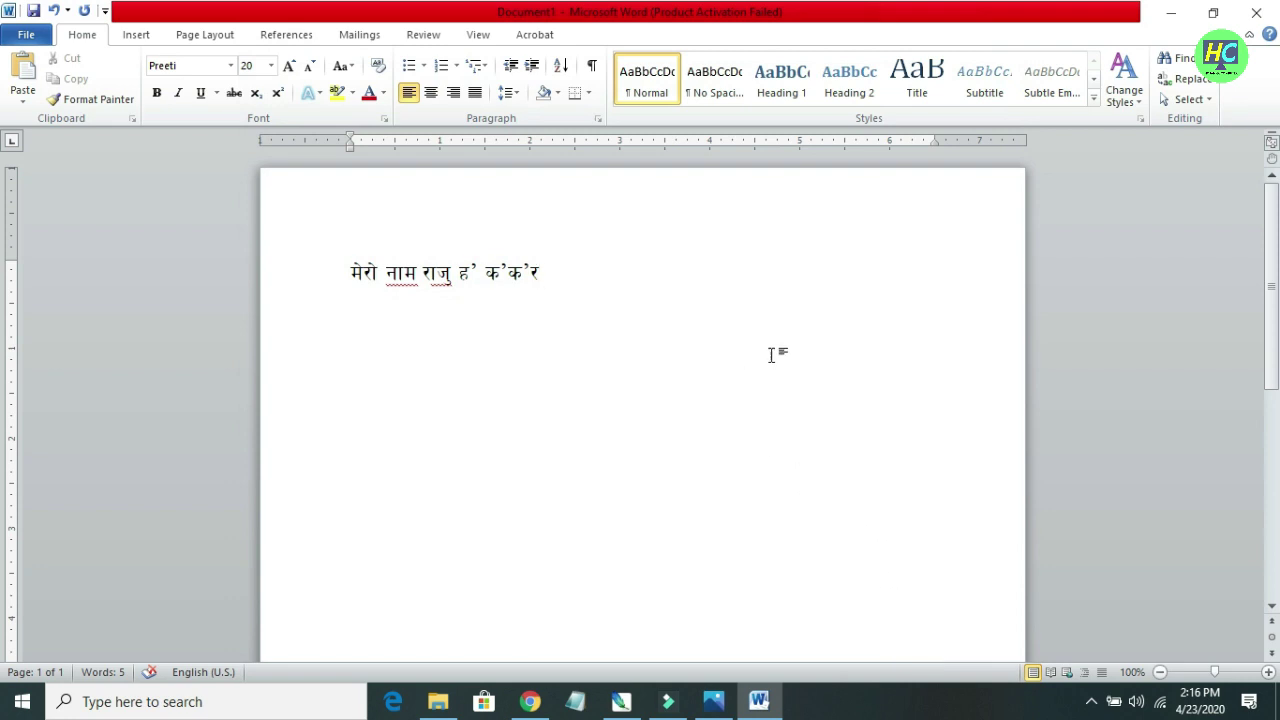
Type the word कुकुर in Preeti with straight apostrophes, removing a mistyped म
text(d)
key(BackSpace)
text(s')
text(s'/)
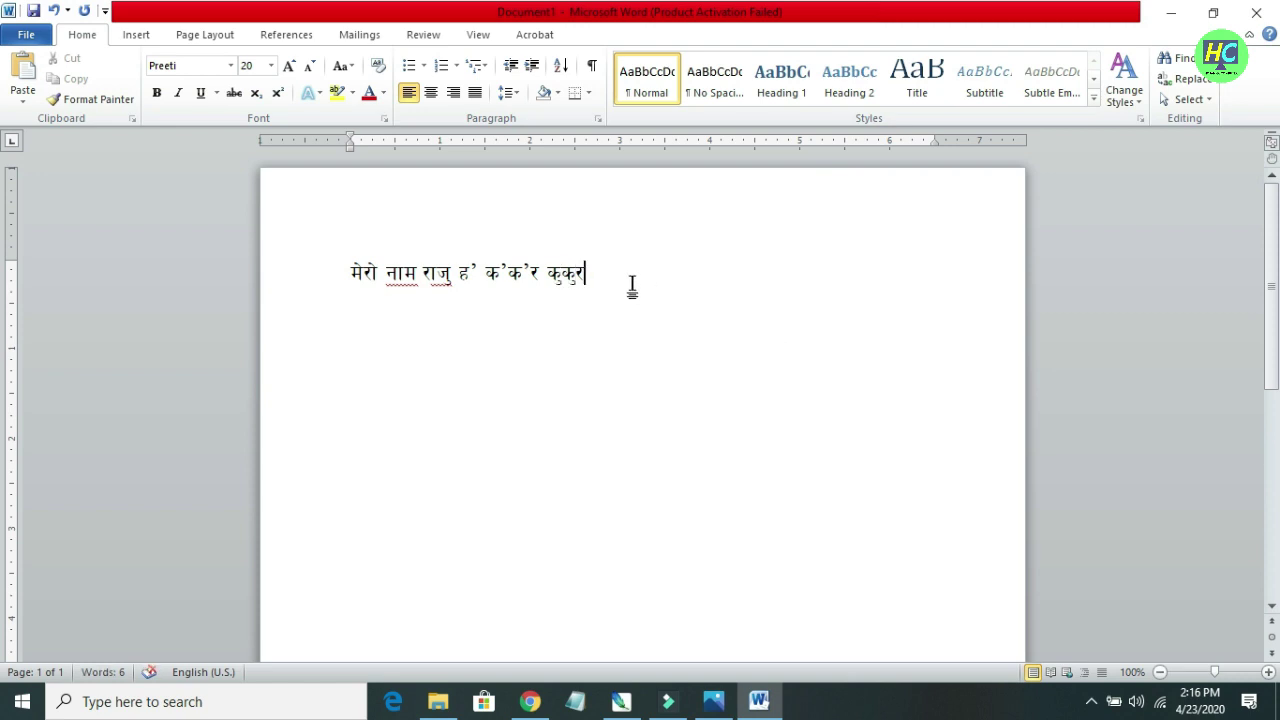